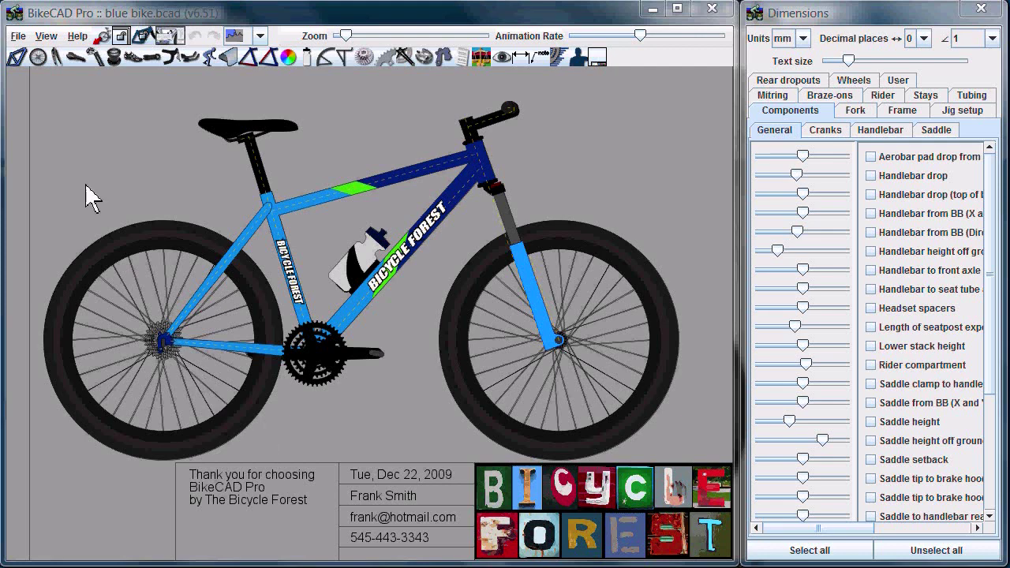
Load the recent design myDemo.bcad from the File menu's recent files list.
click(17, 37)
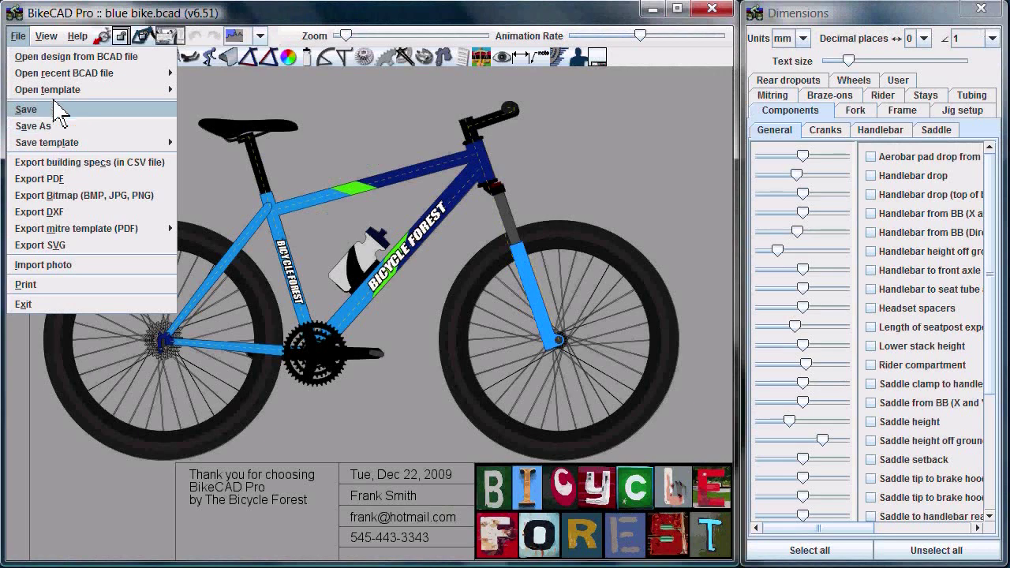
mouse_move(63, 76)
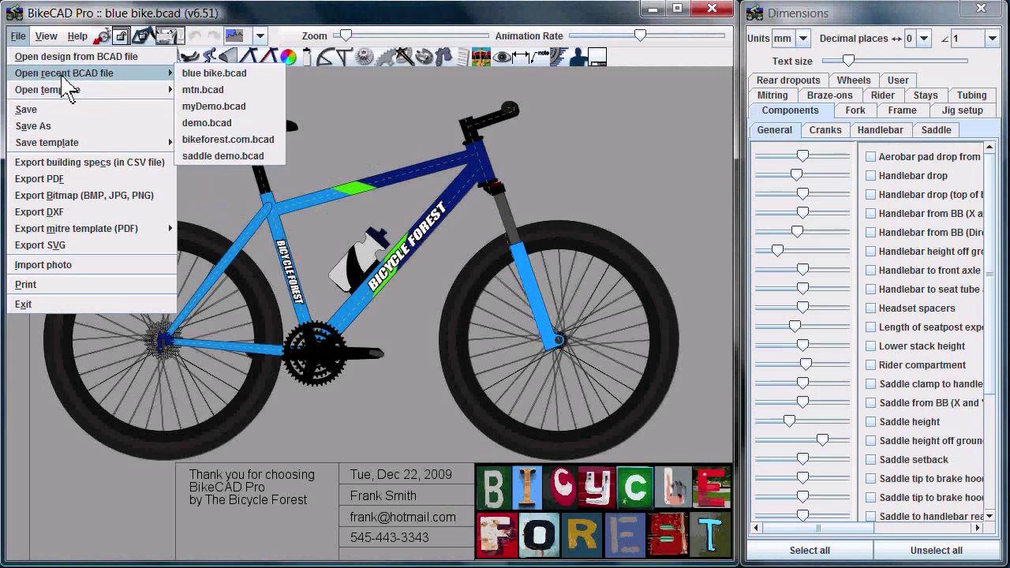
click(213, 109)
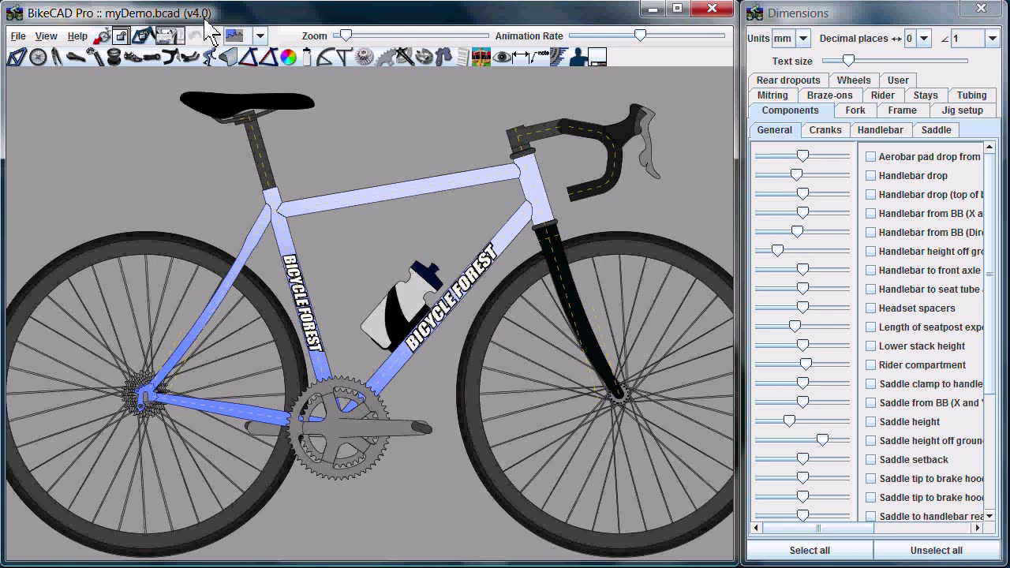
Save the myDemo.bcad road bike design from the File menu.
click(18, 37)
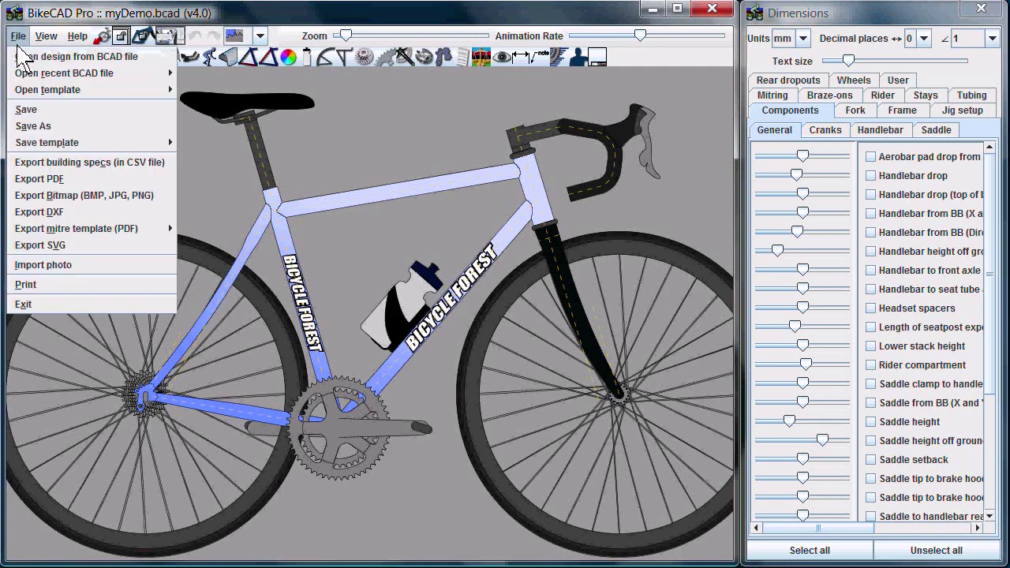
click(36, 112)
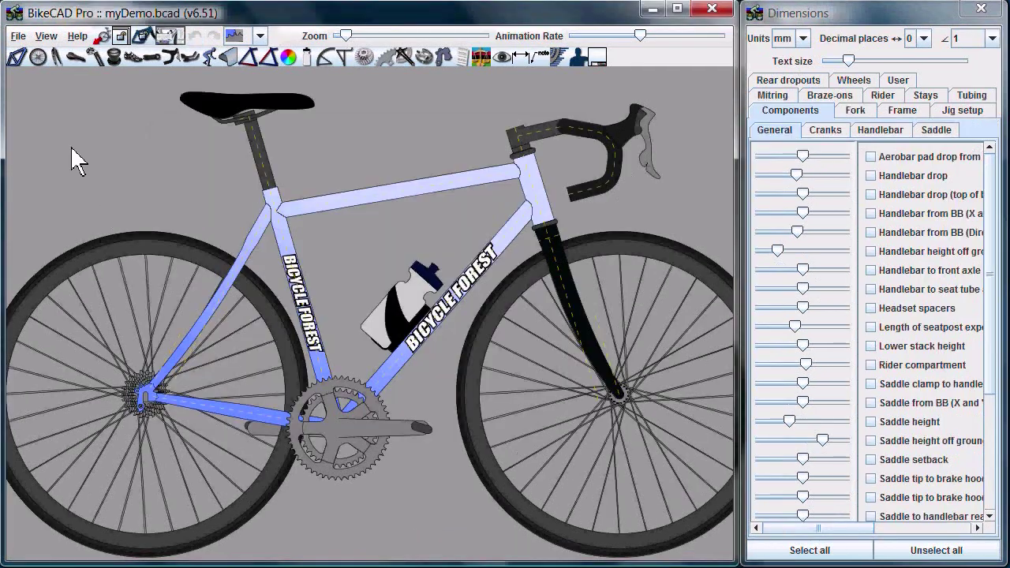
Apply the my layout.bcad dimensions template and zoom out to see the whole bike.
click(18, 36)
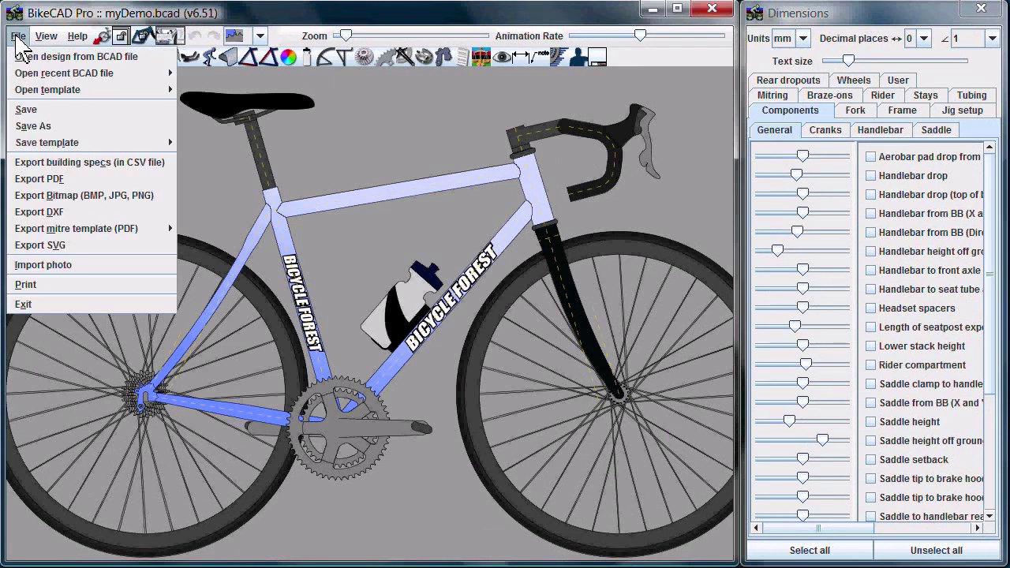
mouse_move(47, 142)
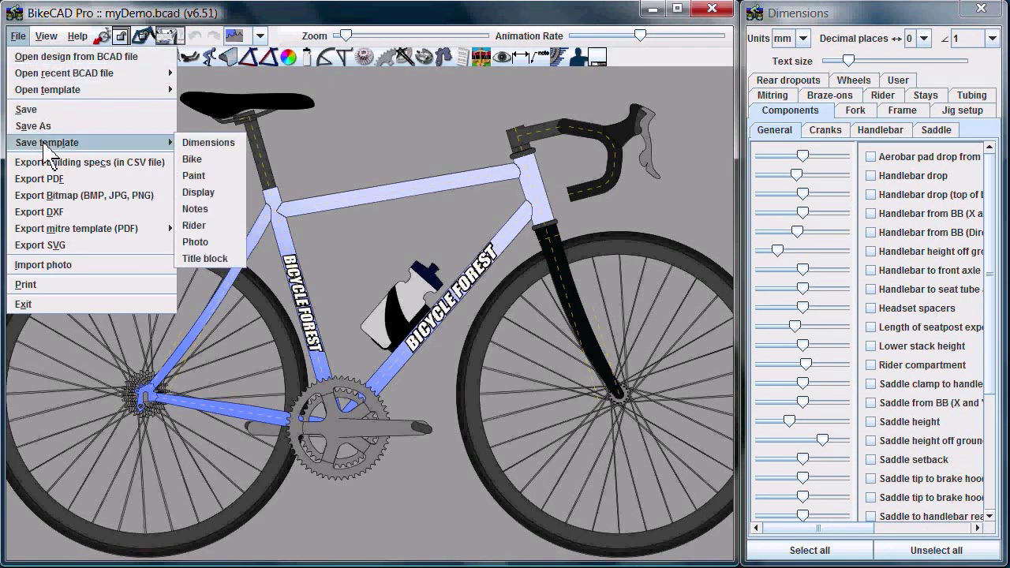
mouse_move(53, 93)
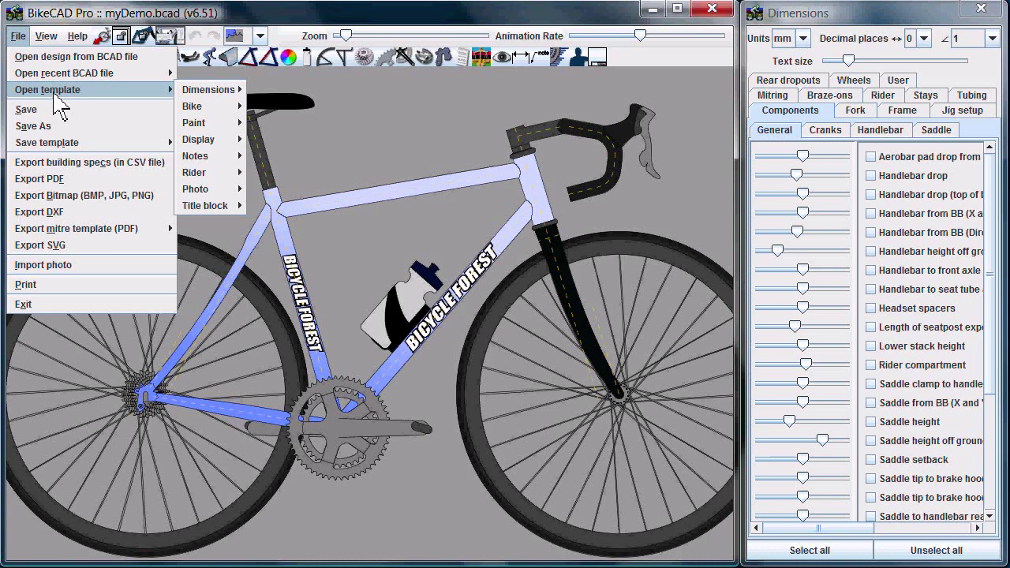
mouse_move(216, 92)
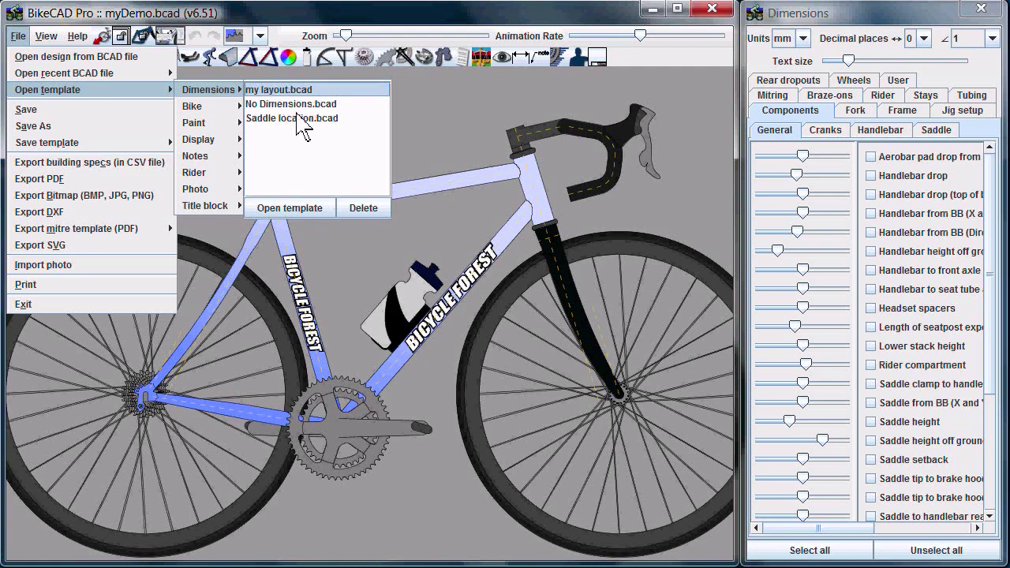
click(290, 208)
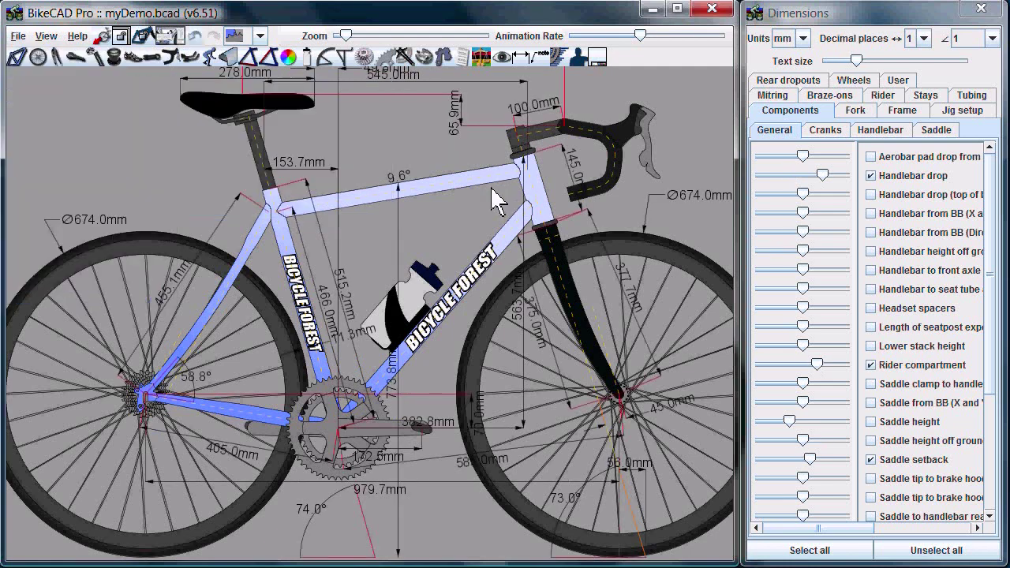
drag(346, 35, 339, 35)
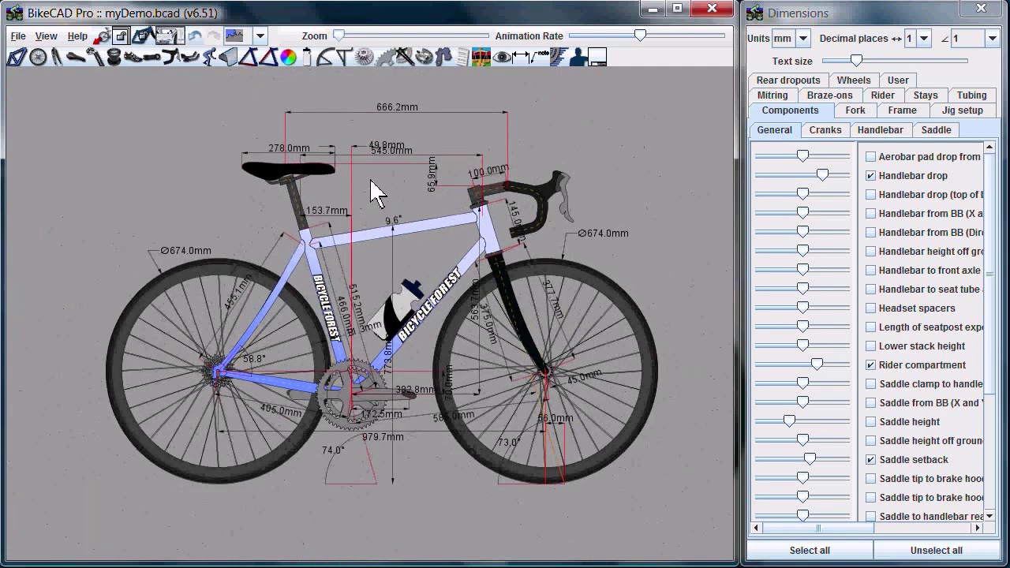
Apply the flames.bcad paint template and bring up the Handlebar settings.
click(18, 37)
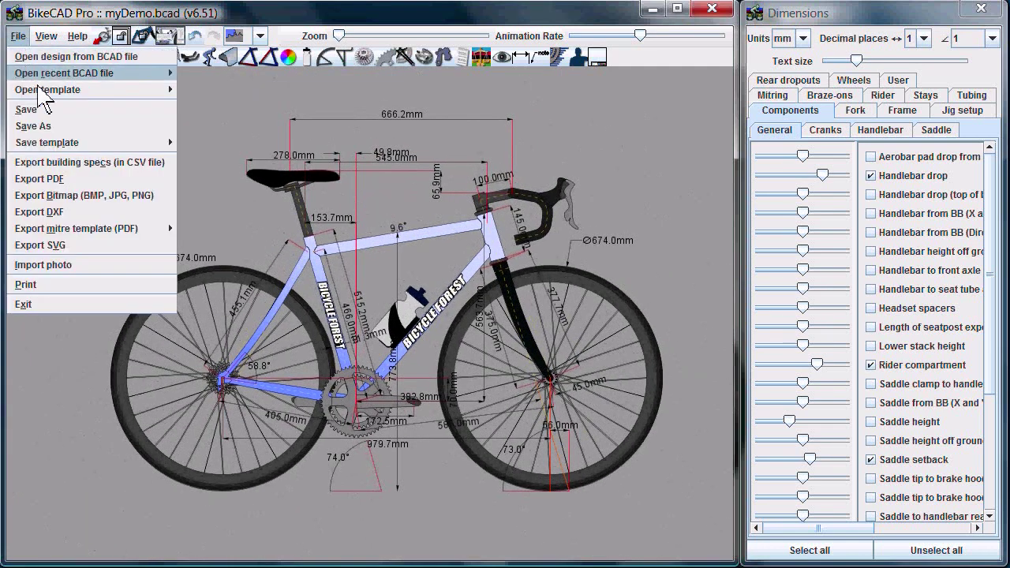
mouse_move(205, 124)
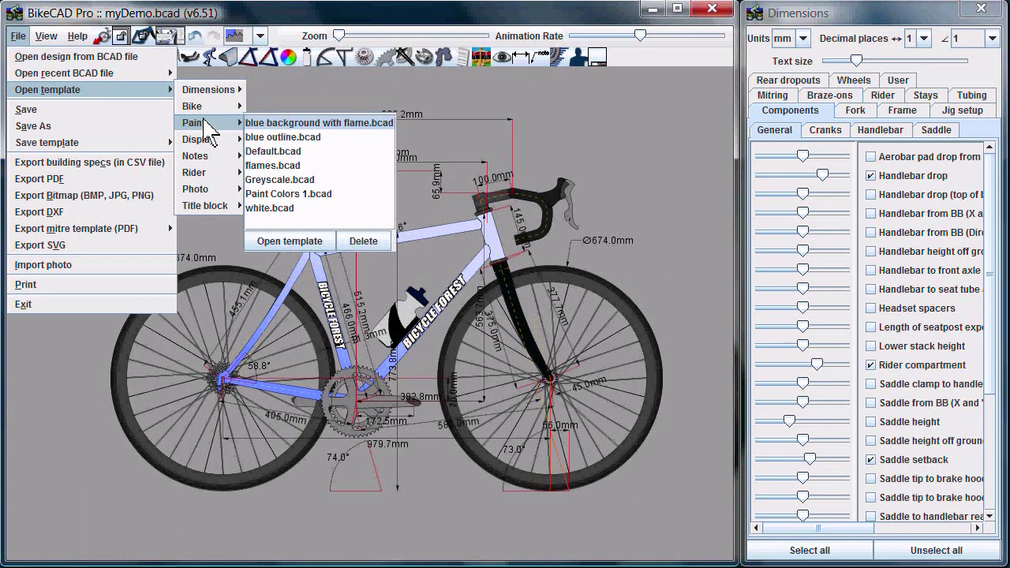
click(283, 167)
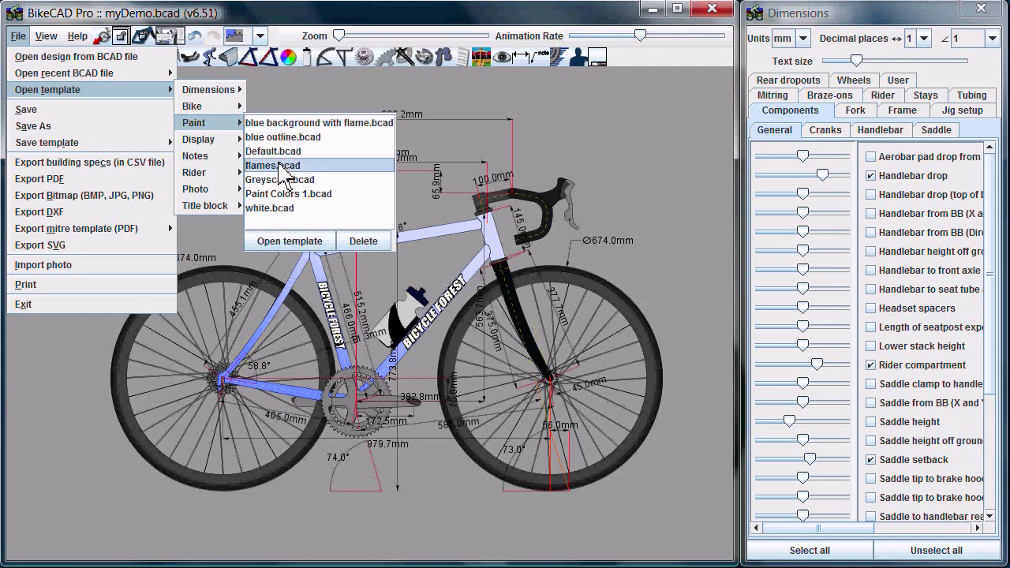
click(289, 241)
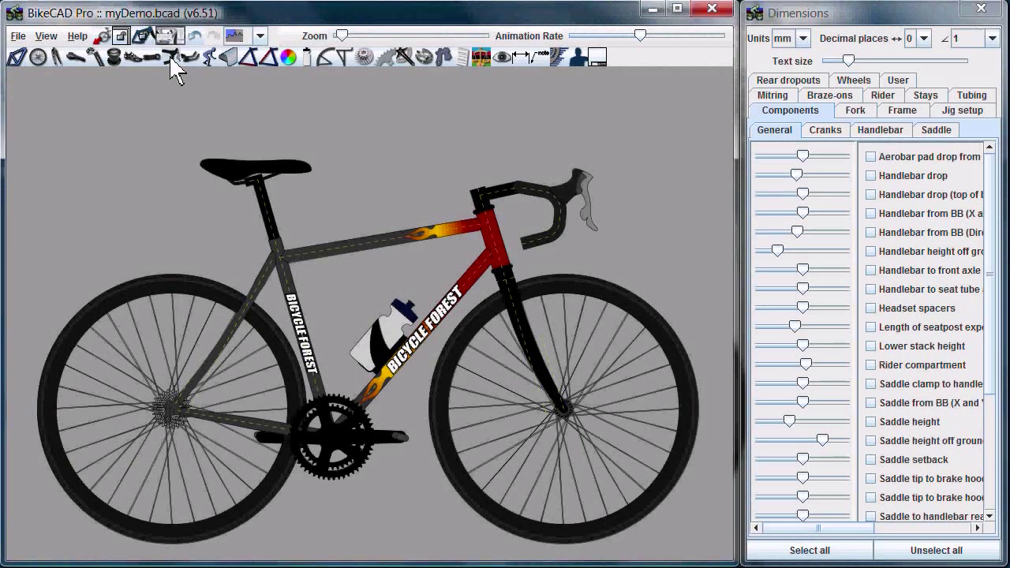
click(171, 58)
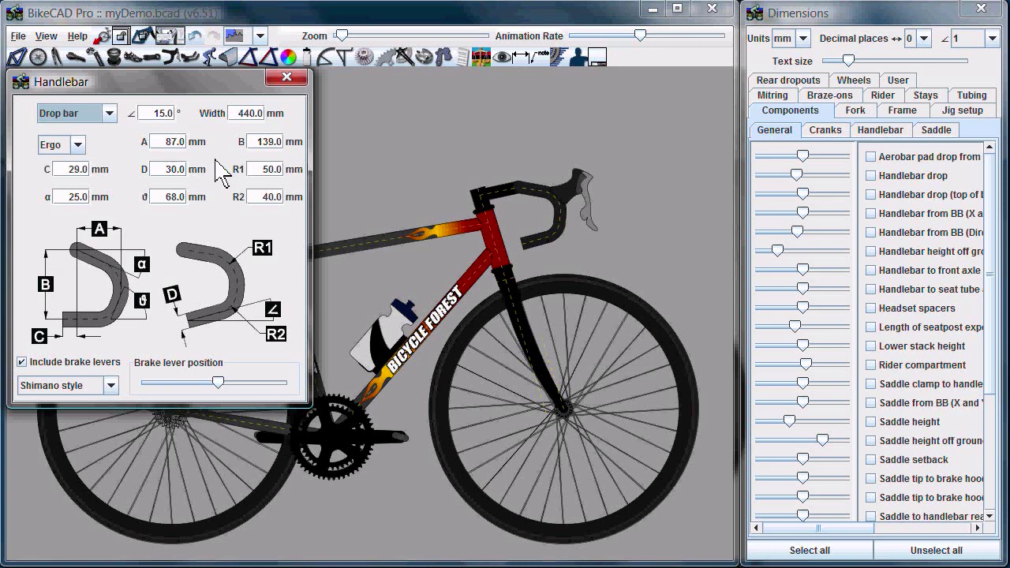
Switch the drop bar shape to Track, then back to Ergo.
click(79, 147)
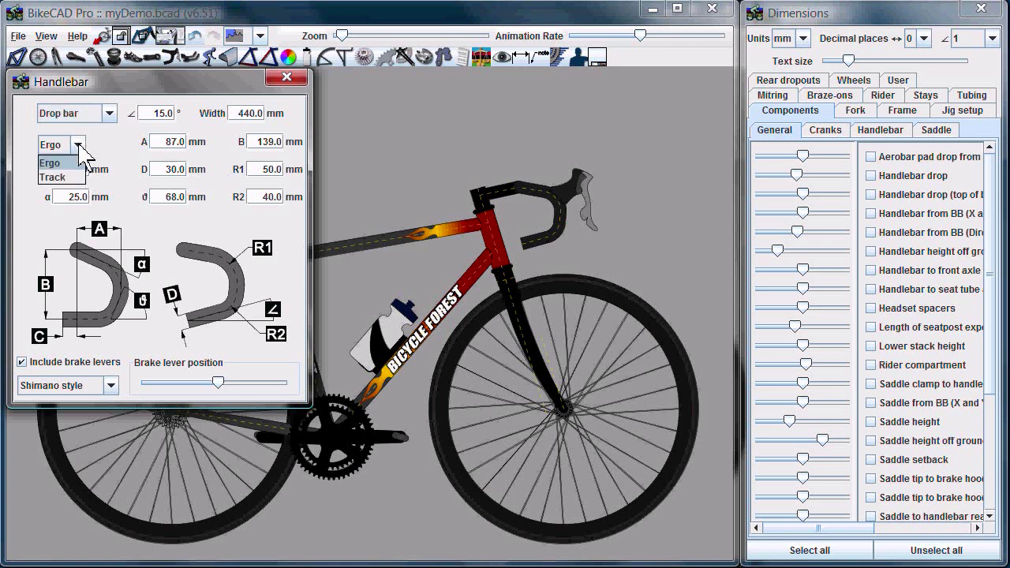
click(64, 179)
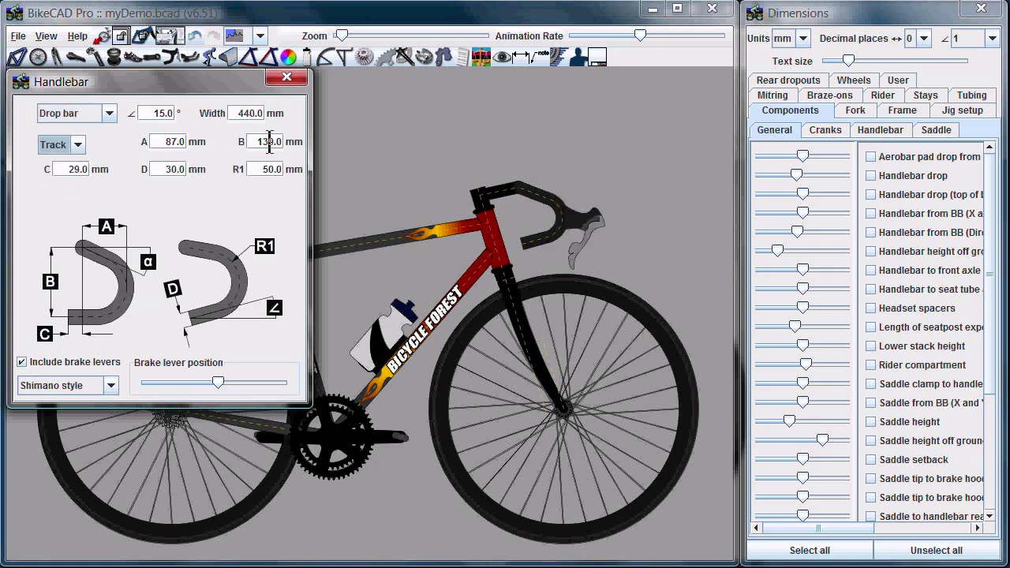
click(79, 147)
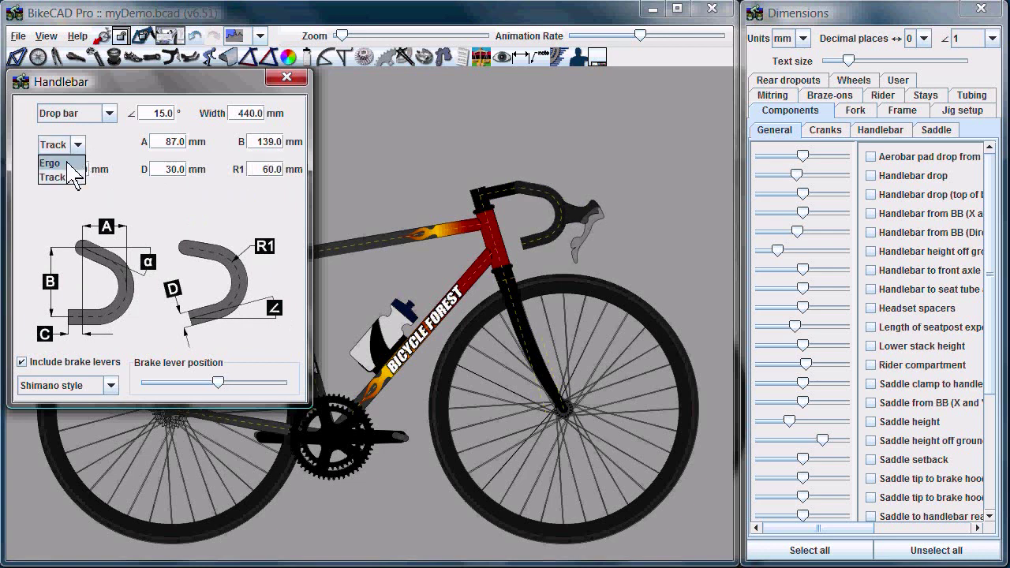
click(71, 164)
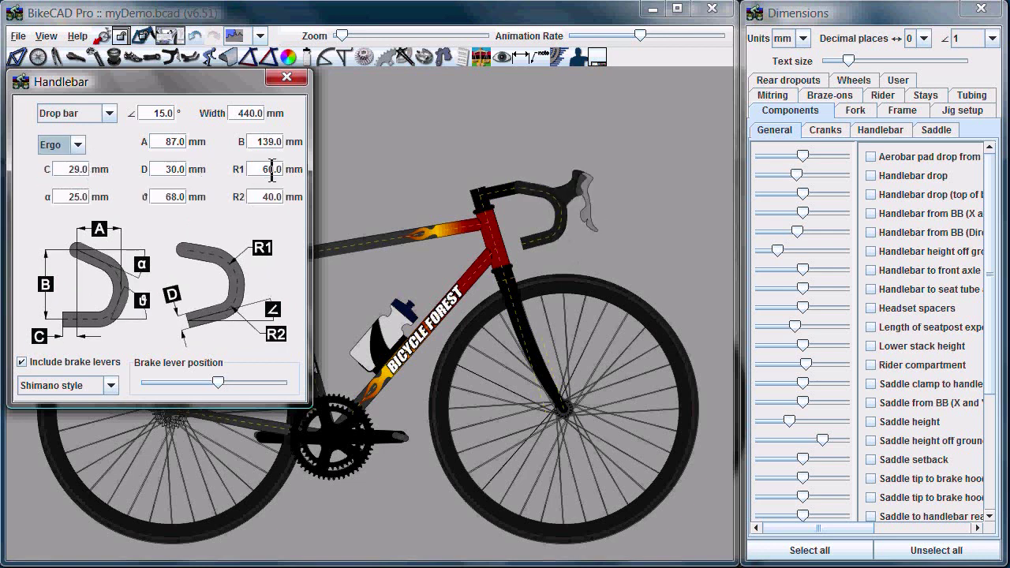
Change the handlebar type to Mountain bar and bring up the Paint settings.
click(110, 114)
click(94, 147)
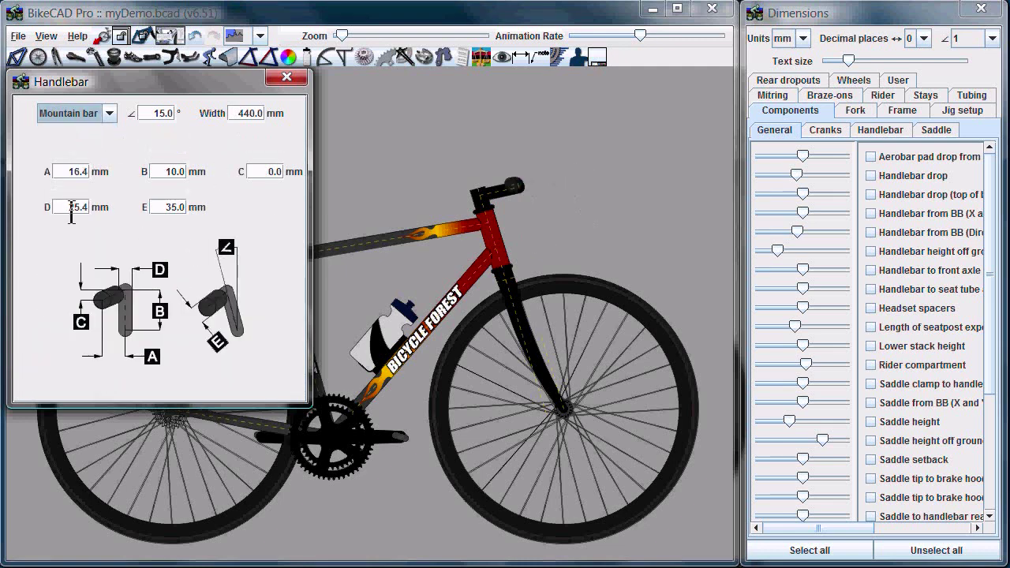
click(287, 55)
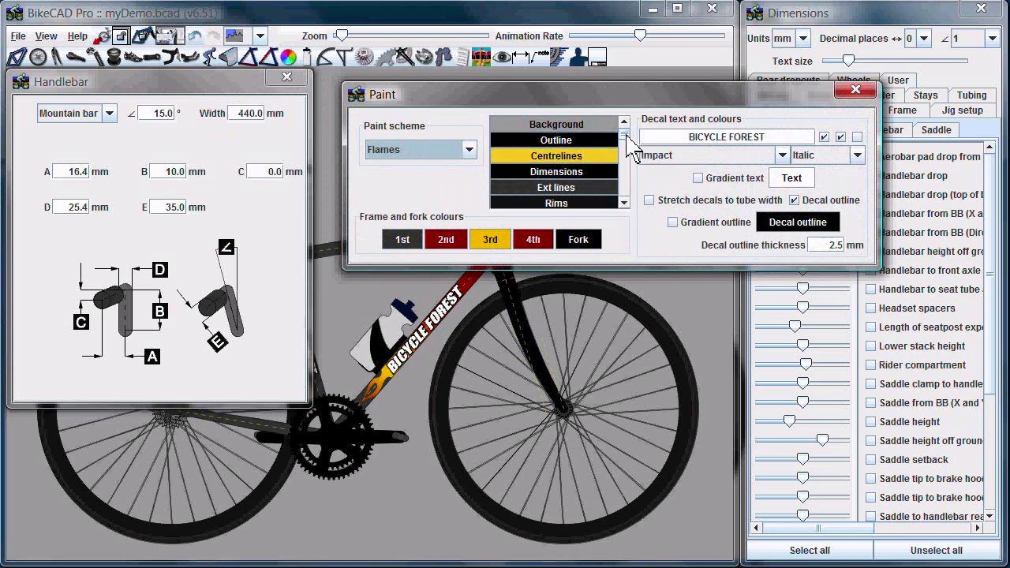
Set the Handlebar tape/Grips paint colour to yellow.
scroll(627, 150, down, 1)
scroll(627, 154, down, 3)
drag(581, 102, 576, 304)
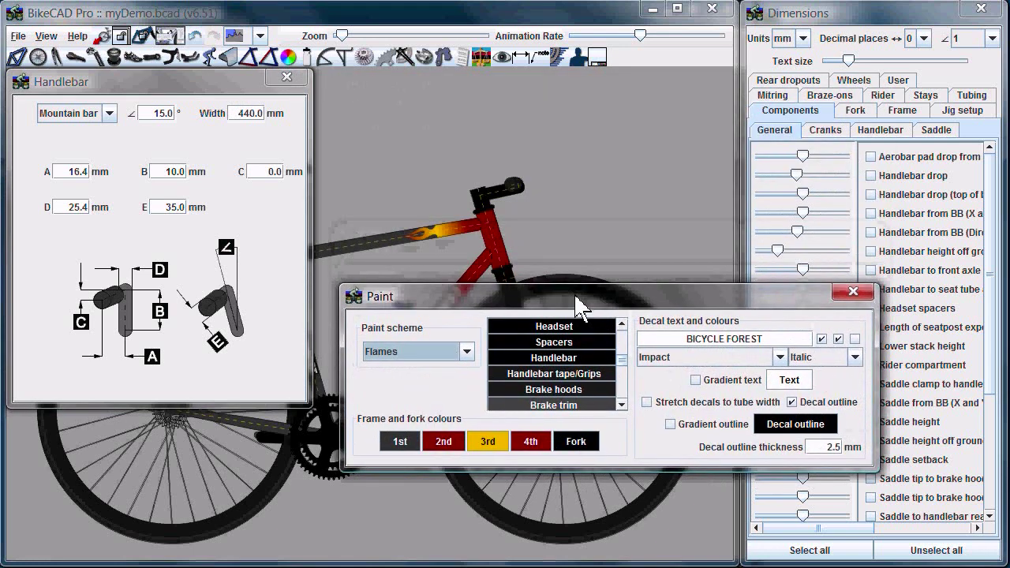
click(565, 373)
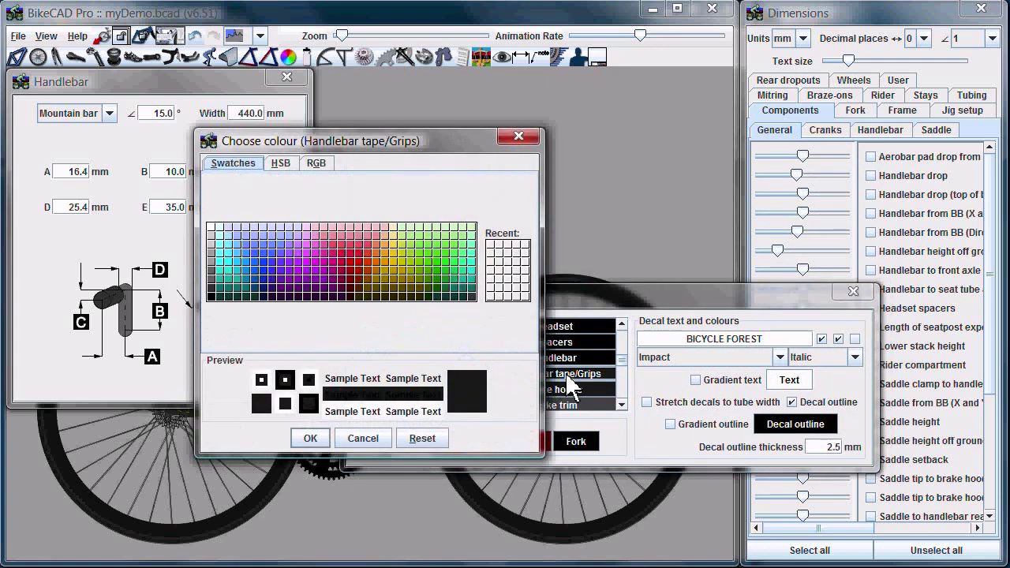
drag(406, 148, 308, 200)
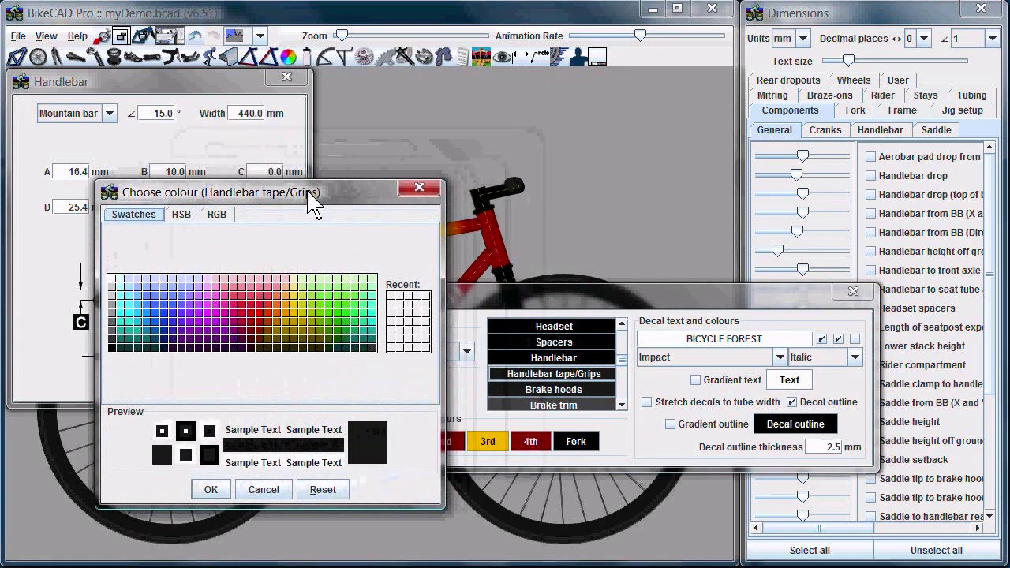
click(290, 317)
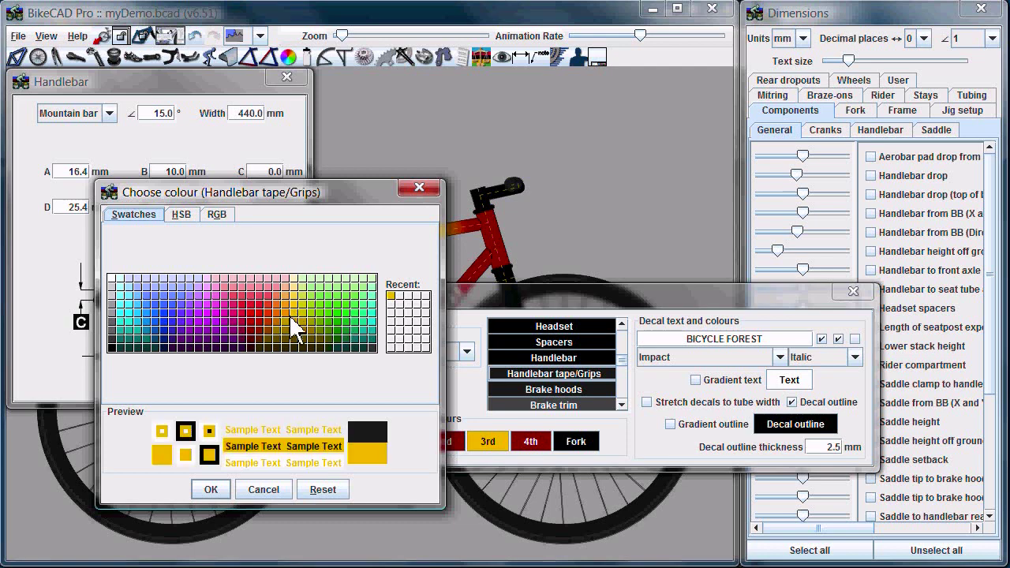
click(211, 489)
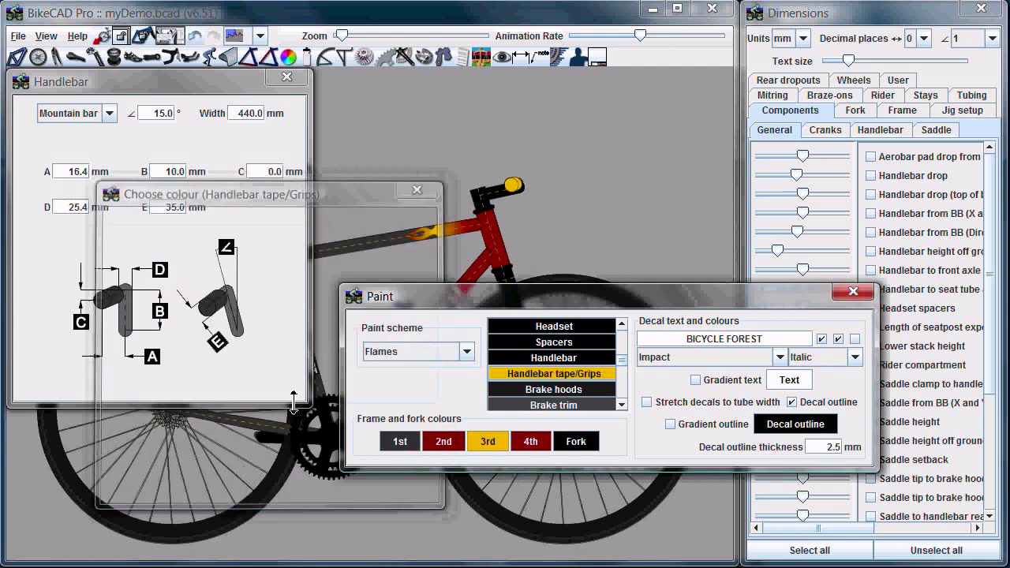
Change the handlebar type to Bullhorn and close the dialogs.
click(110, 113)
click(63, 159)
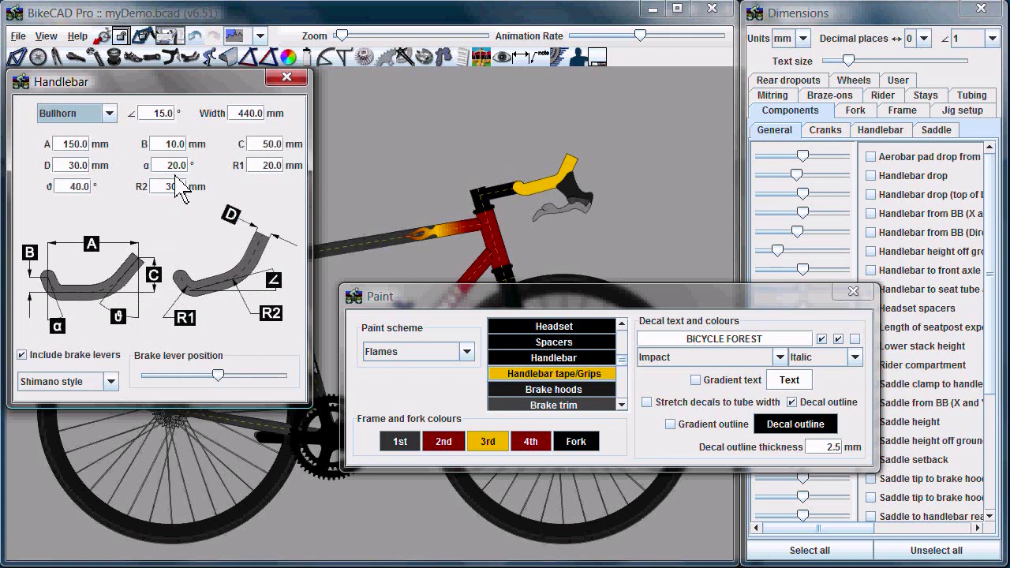
click(25, 357)
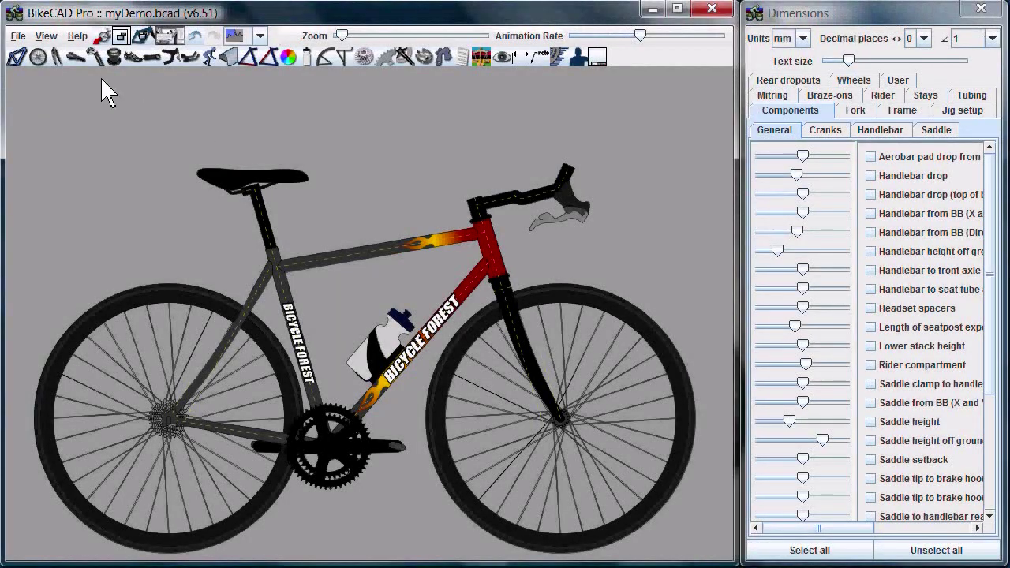
Bring up the Saddle dialog showing the 718 mm saddle height dimension.
click(74, 58)
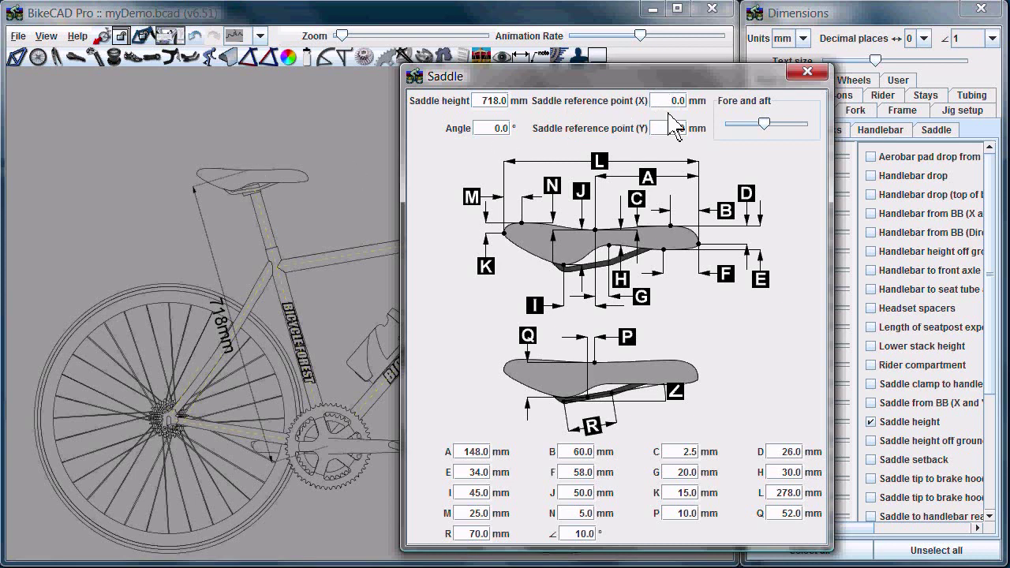
Set the saddle reference point X to -130 mm and edit the Y value.
text(13)
click(672, 128)
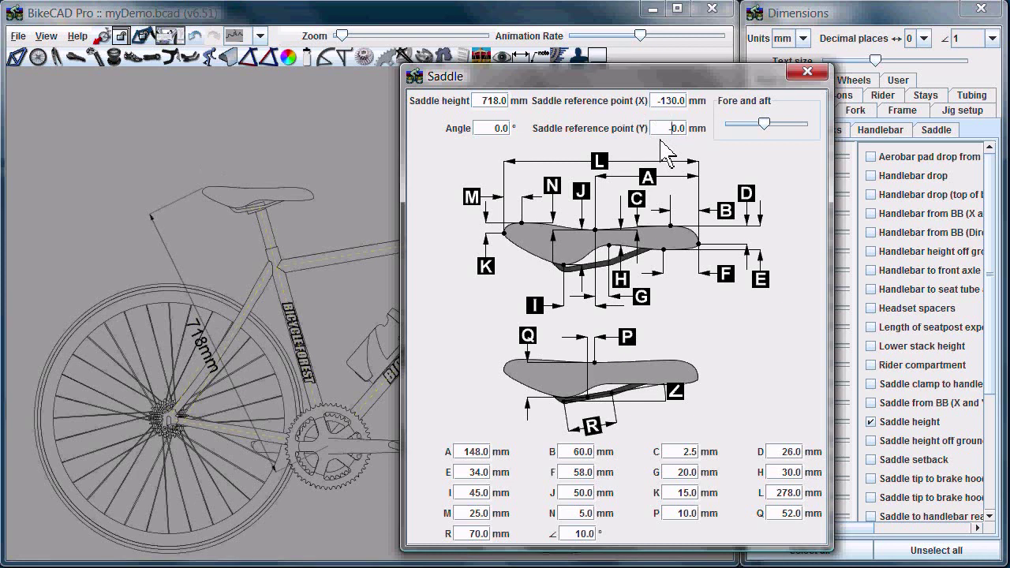
text(1)
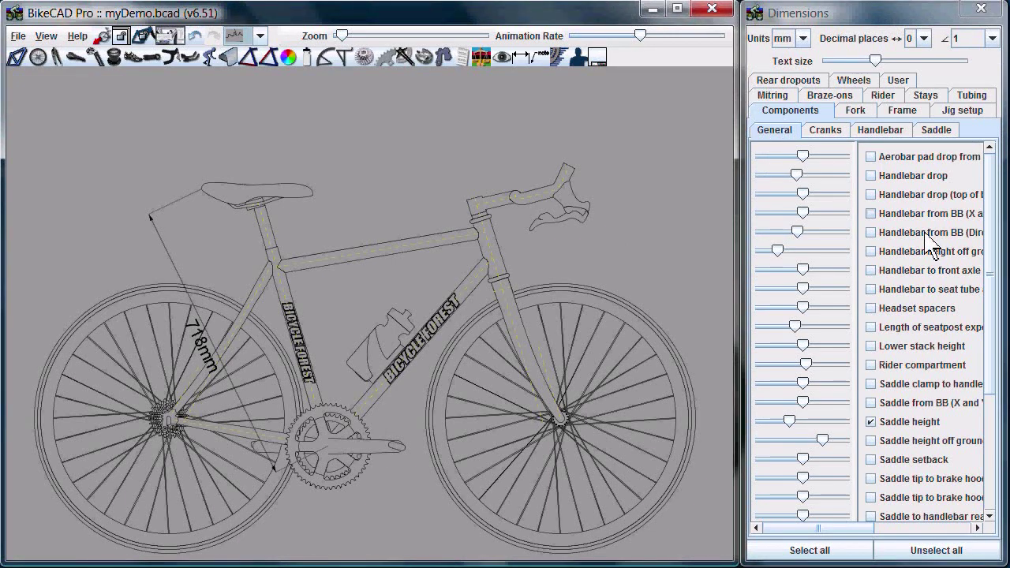
Toggle the saddle height dimension off and on, then show all crank dimensions.
click(871, 422)
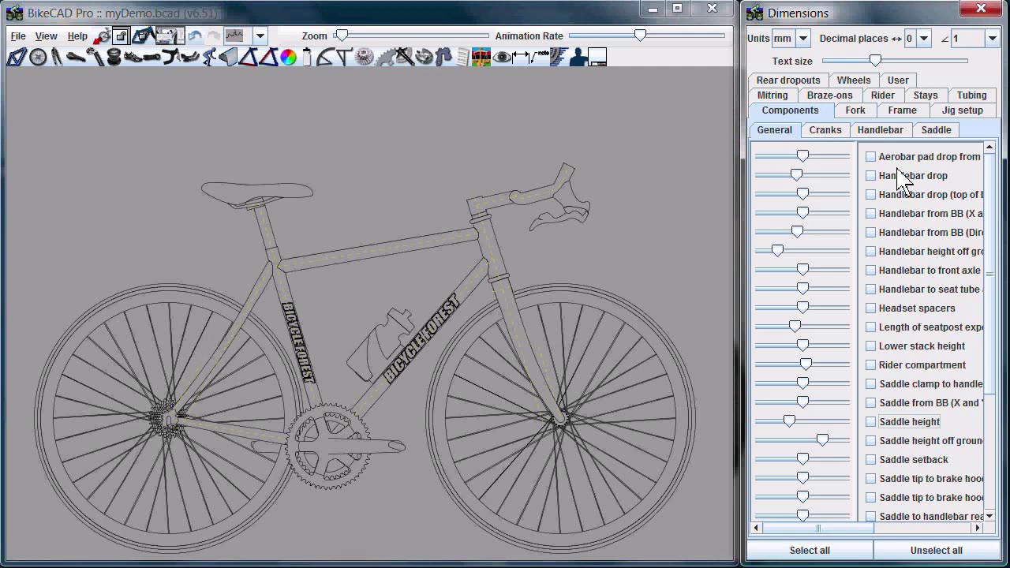
click(872, 421)
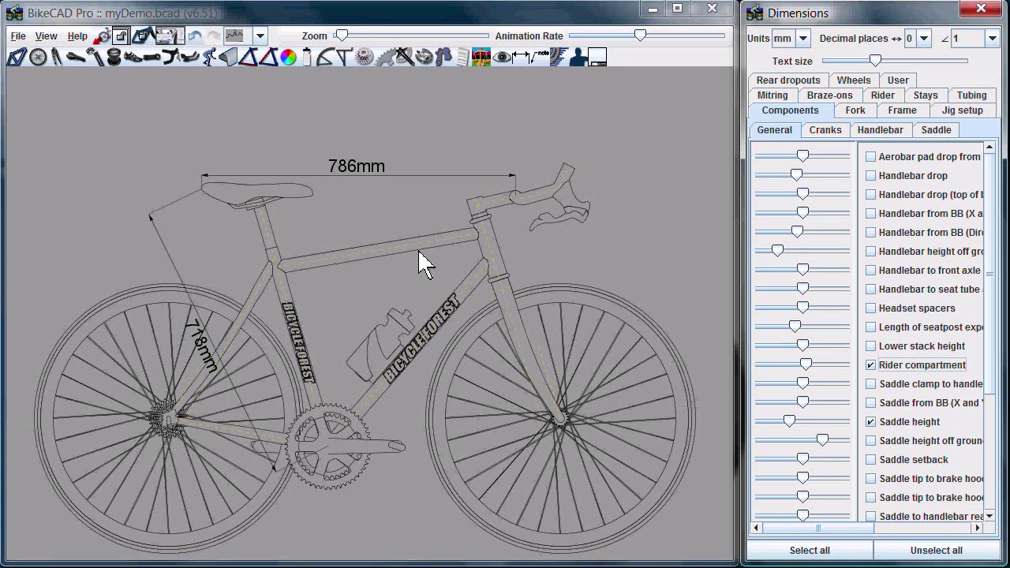
click(826, 132)
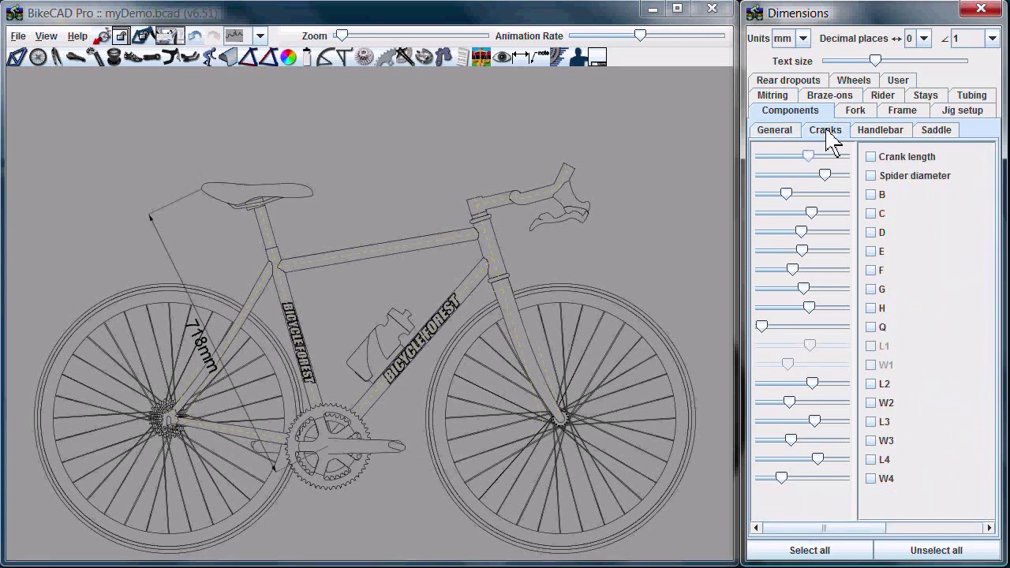
click(873, 136)
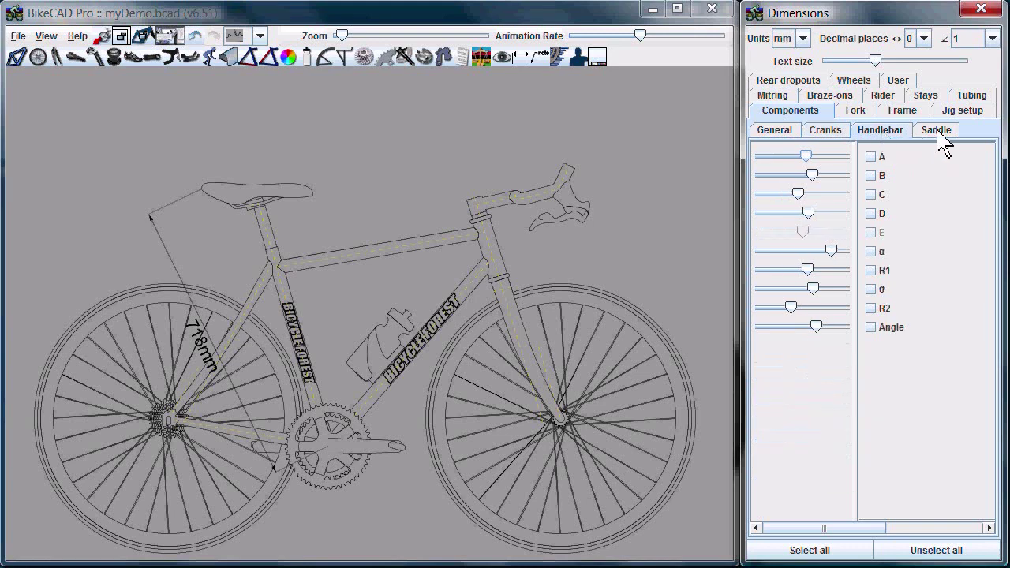
click(939, 133)
click(829, 132)
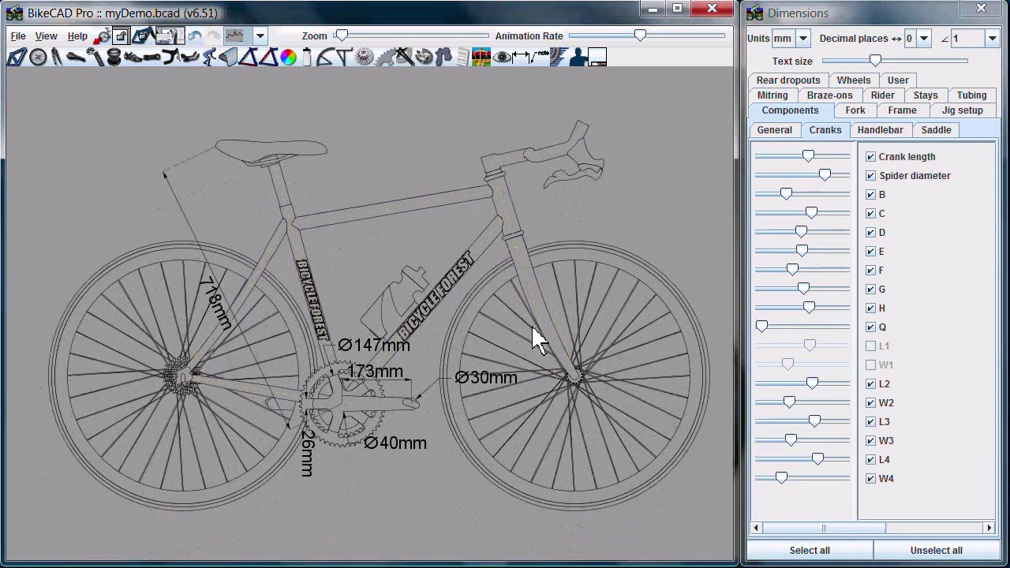
Open the stays auxiliary view, lower the chain stays, and shrink the dimension text size.
click(660, 430)
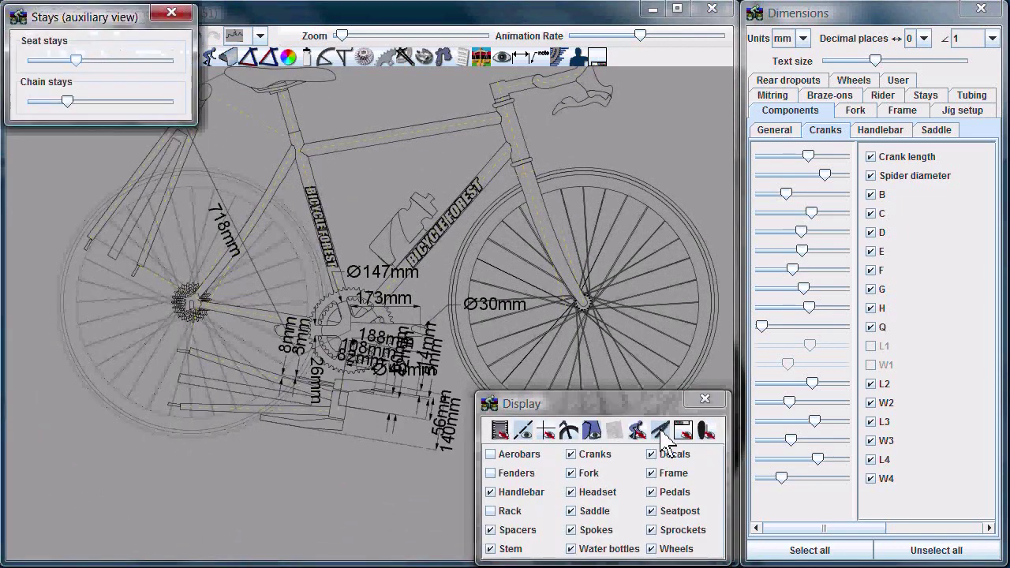
drag(68, 101, 112, 103)
drag(875, 61, 853, 65)
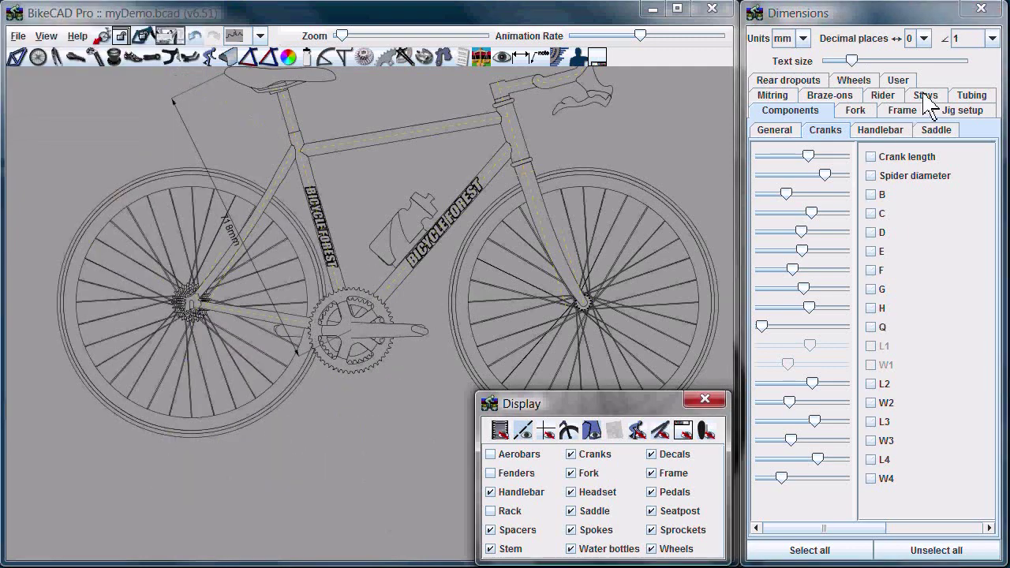
Turn on every stay dimension and reposition the bike drawing.
click(925, 95)
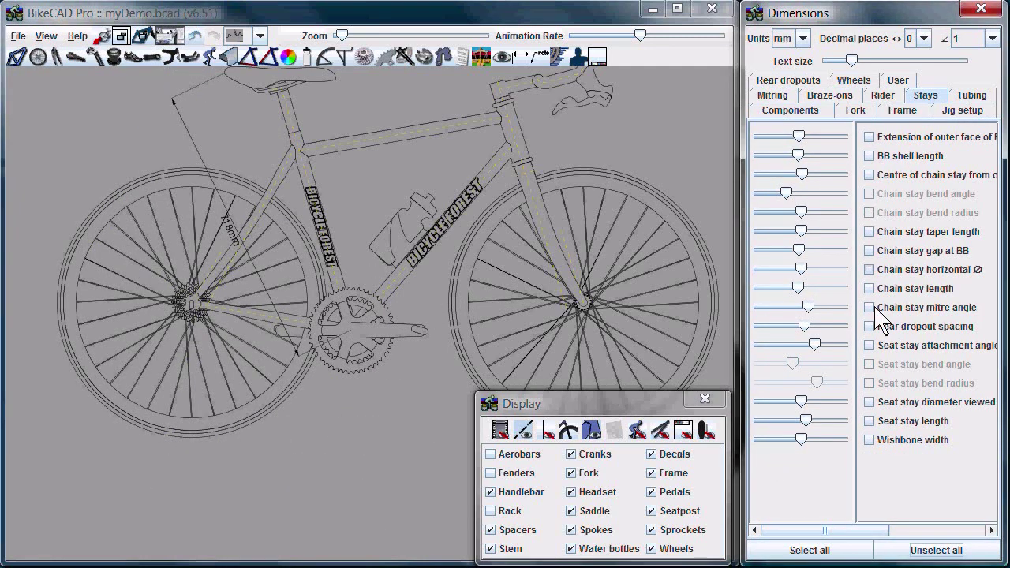
click(810, 550)
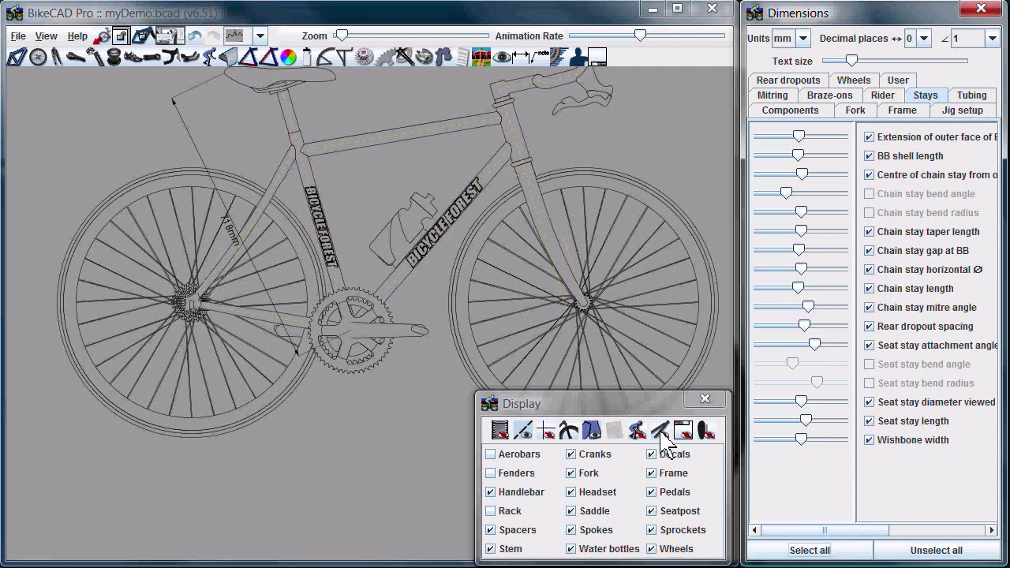
mouse_move(327, 375)
mouse_down()
mouse_move(387, 298)
mouse_move(342, 420)
mouse_up()
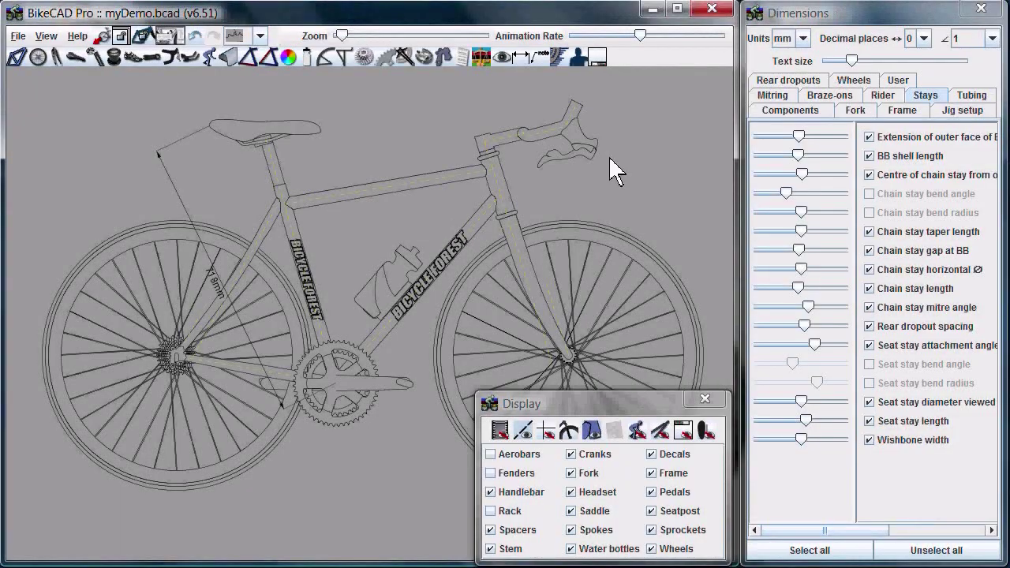
Keep 0 decimals and set angle precision to degrees, minutes and seconds (0°0'0").
click(924, 38)
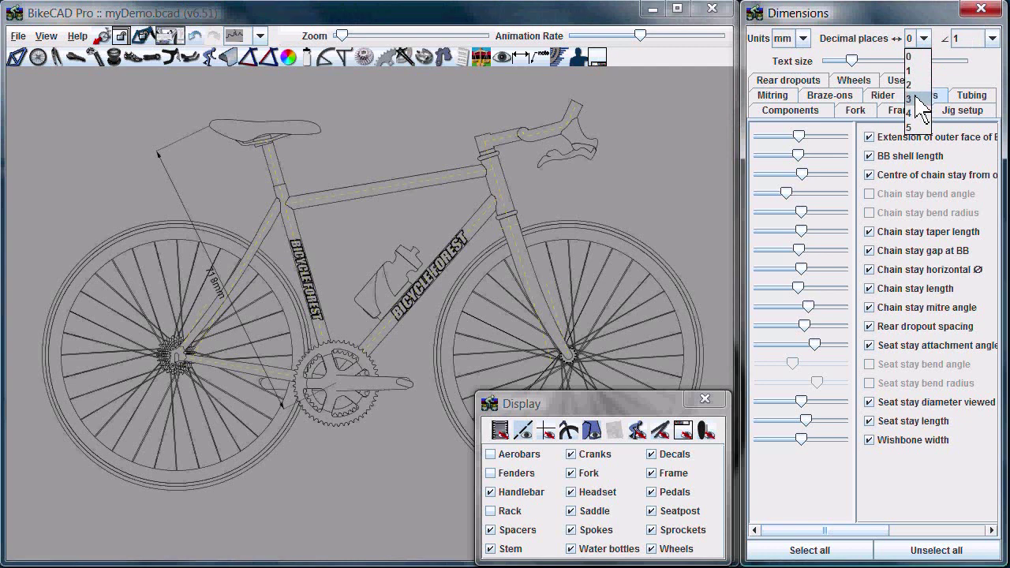
click(992, 38)
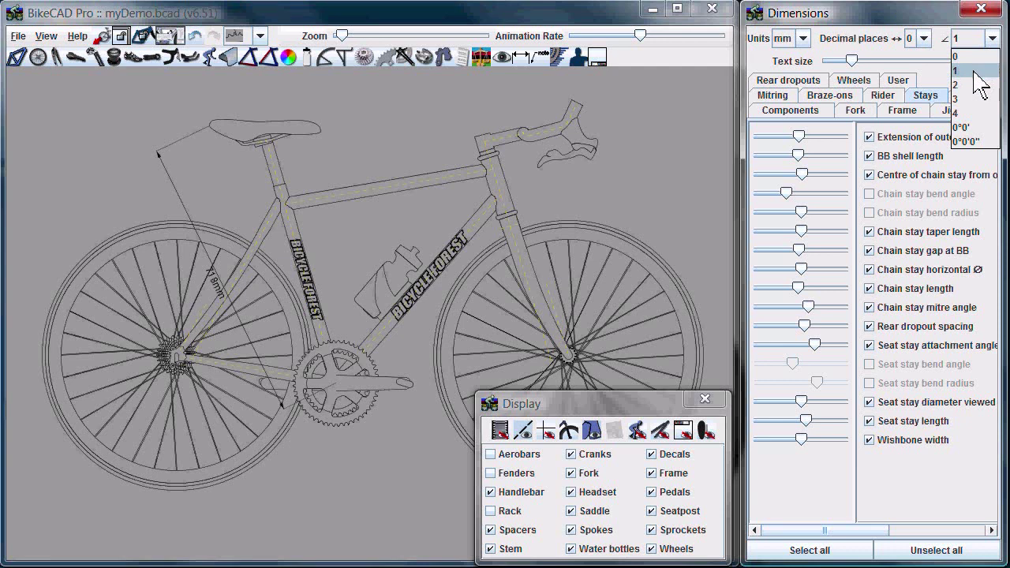
click(983, 128)
click(991, 39)
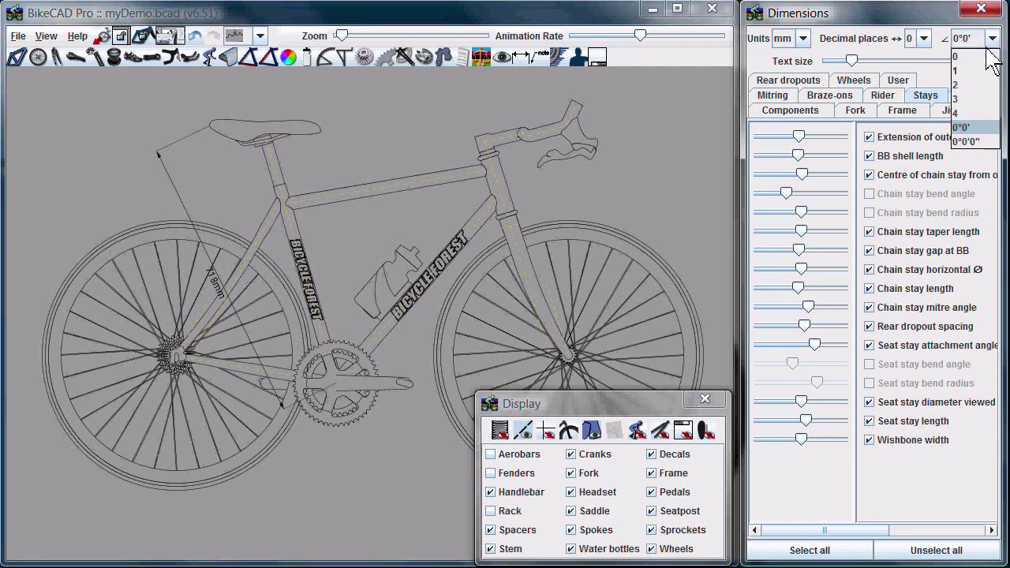
click(979, 142)
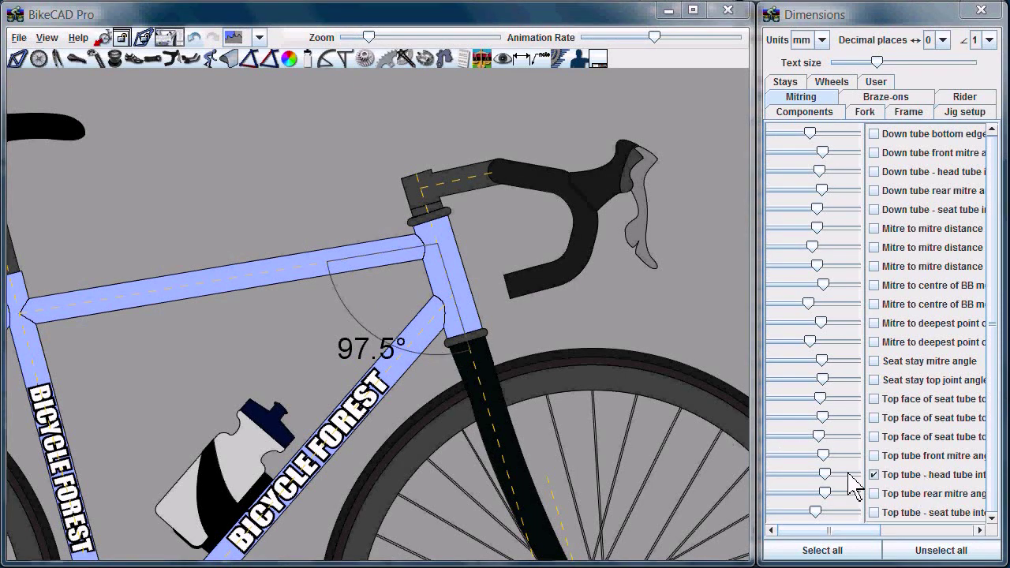
Move the top tube to head tube angle dimension so 82.6° reads above the joint.
drag(825, 474, 798, 467)
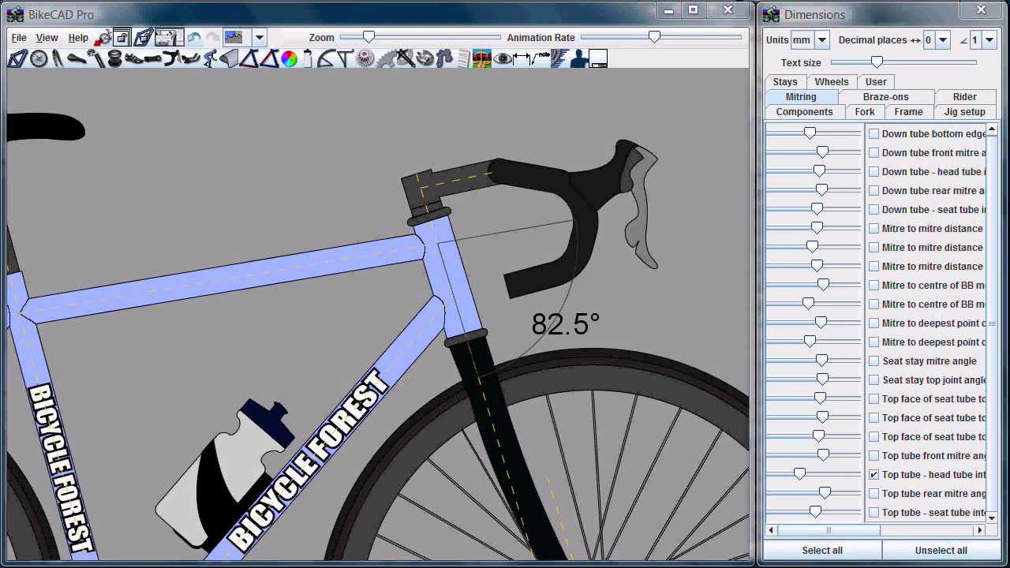
drag(758, 505, 742, 505)
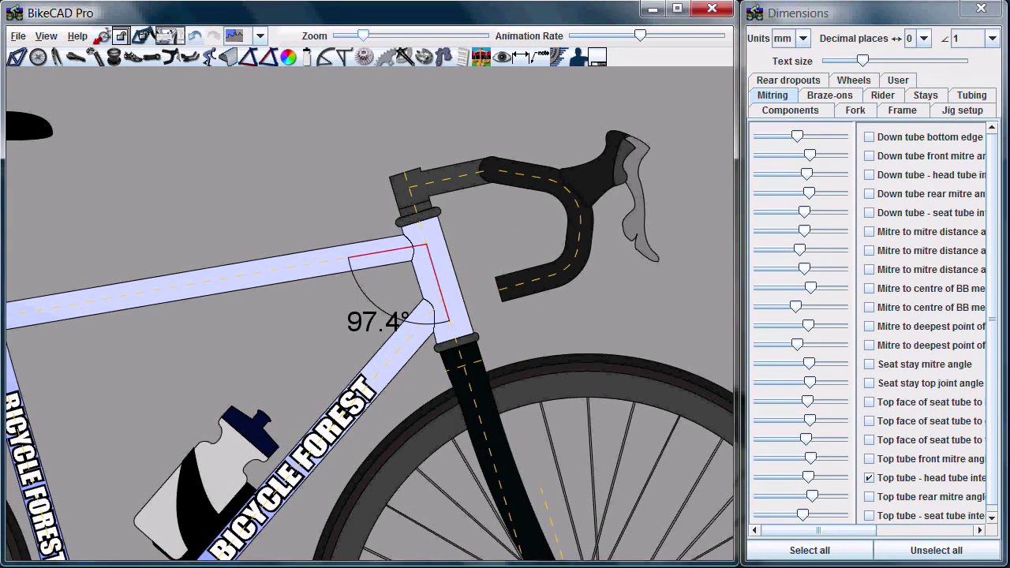
click(811, 479)
drag(813, 480, 789, 477)
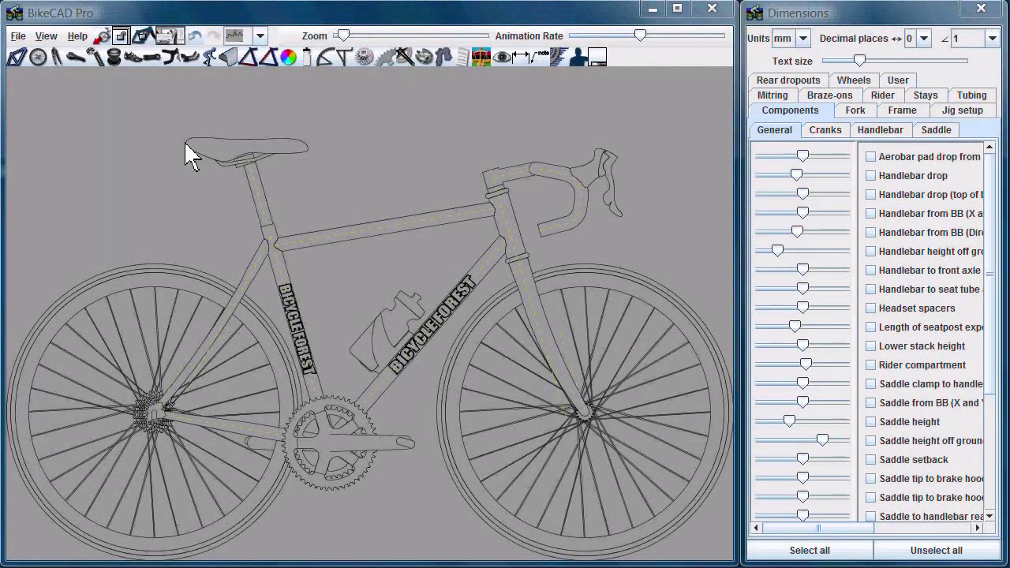
Dimension the saddle nose to the bottom bracket as 764 mm, then delete that dimension.
right_click(184, 141)
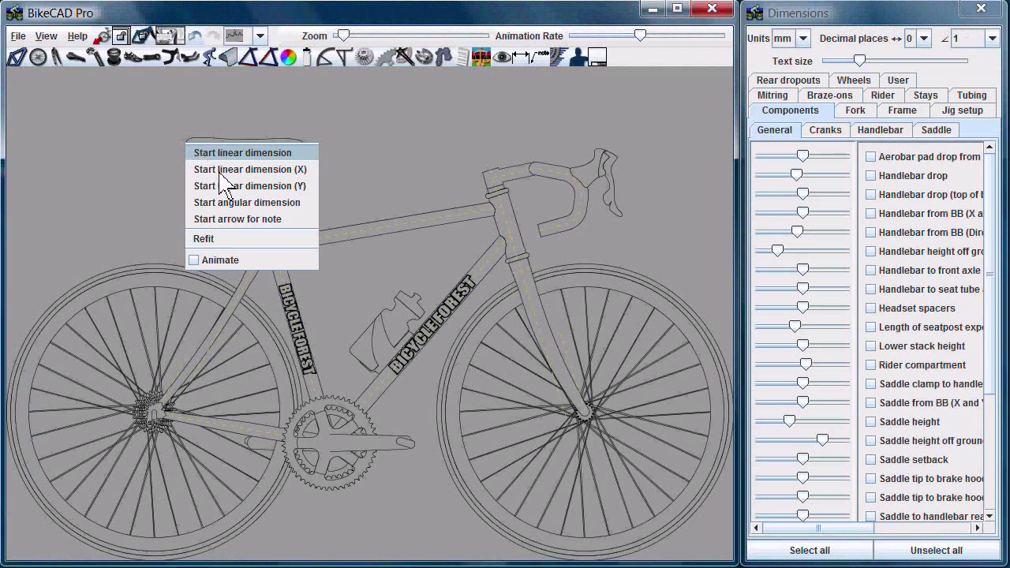
click(209, 151)
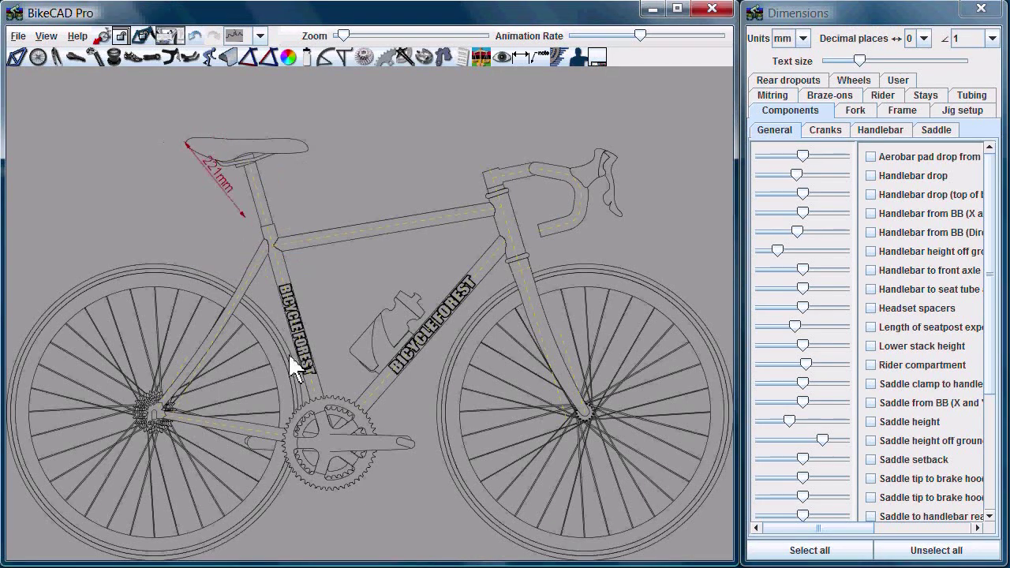
right_click(329, 445)
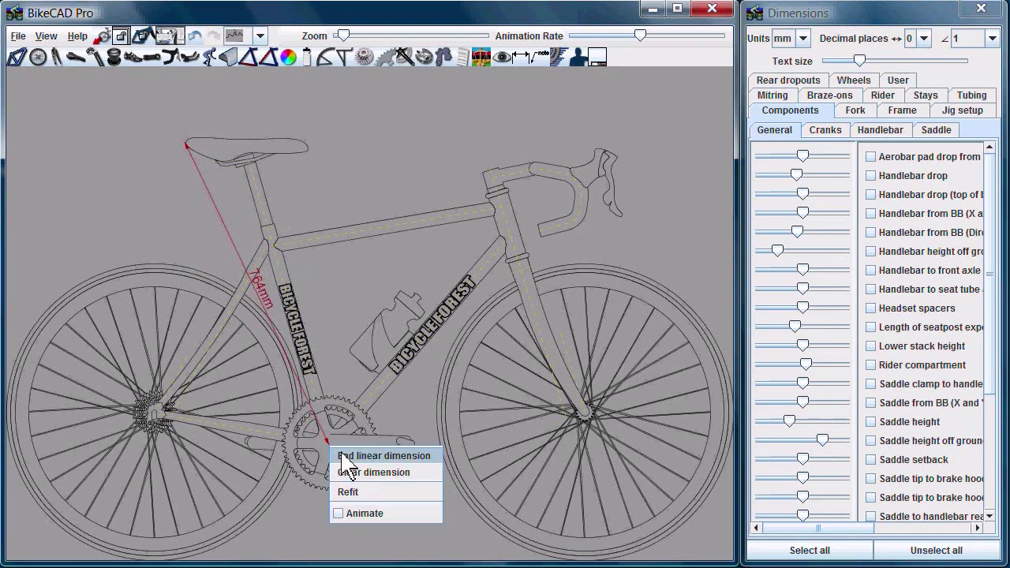
click(352, 454)
right_click(346, 322)
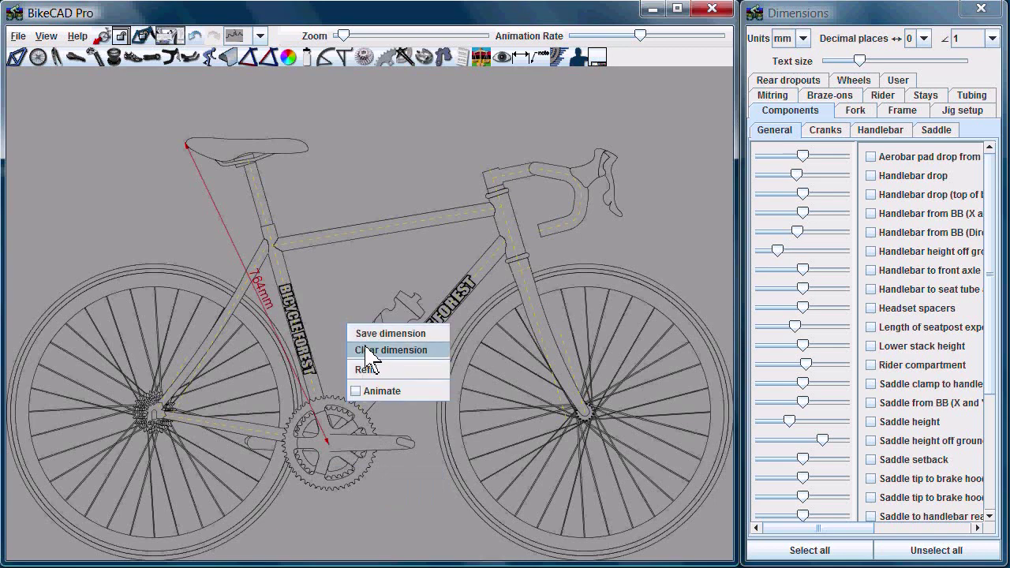
click(387, 350)
Add a 325mm horizontal saddle-to-bottom-bracket dimension, then delete it.
right_click(186, 143)
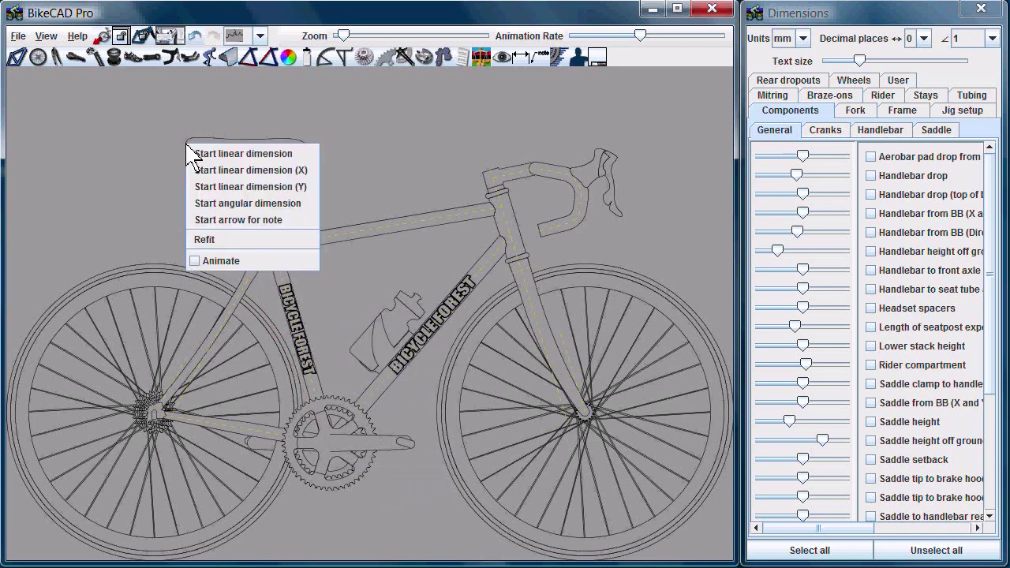
click(209, 169)
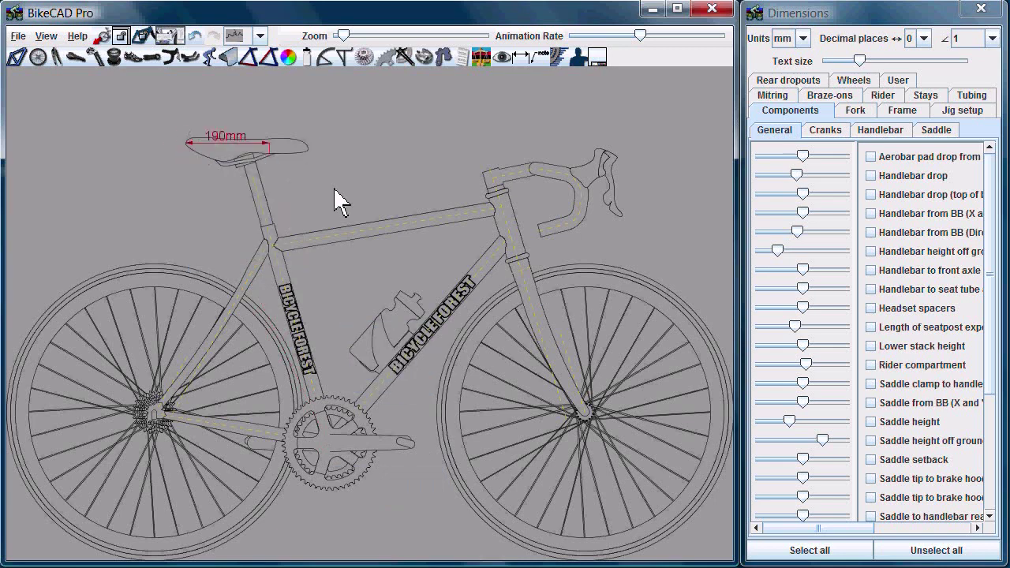
right_click(329, 442)
click(339, 452)
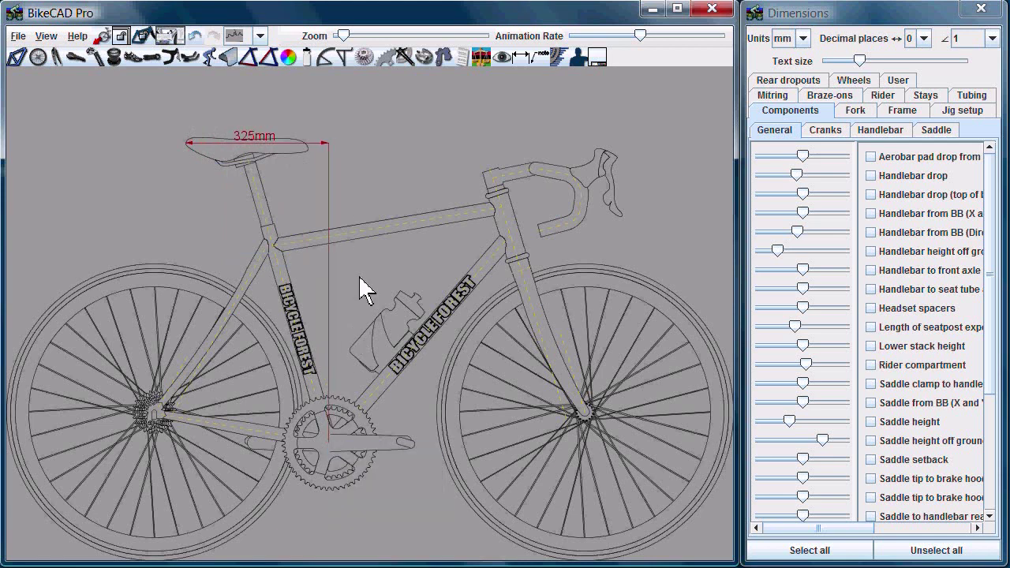
right_click(361, 279)
click(389, 305)
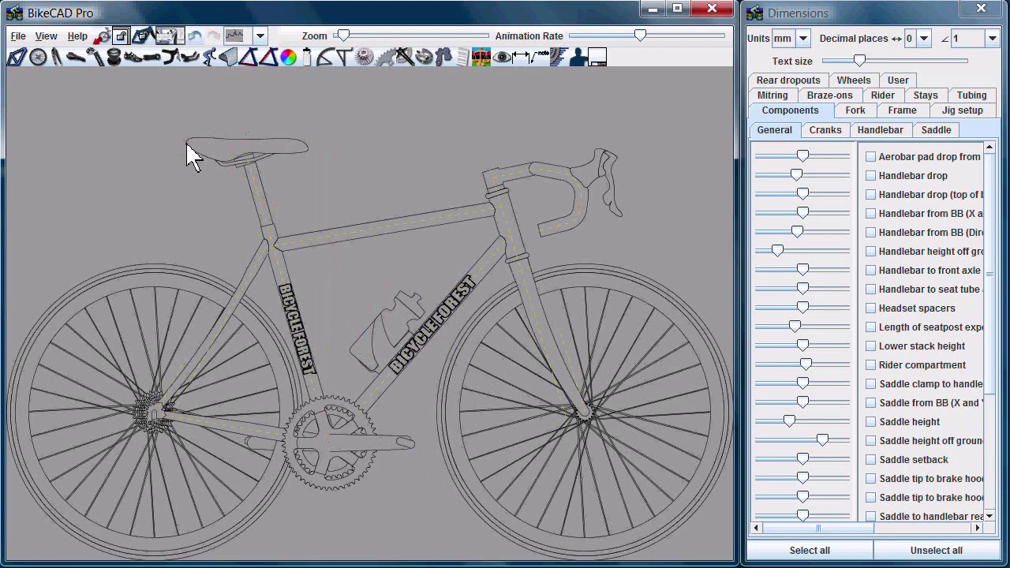
Add the 688mm vertical dimension from the saddle to the bottom bracket.
right_click(187, 143)
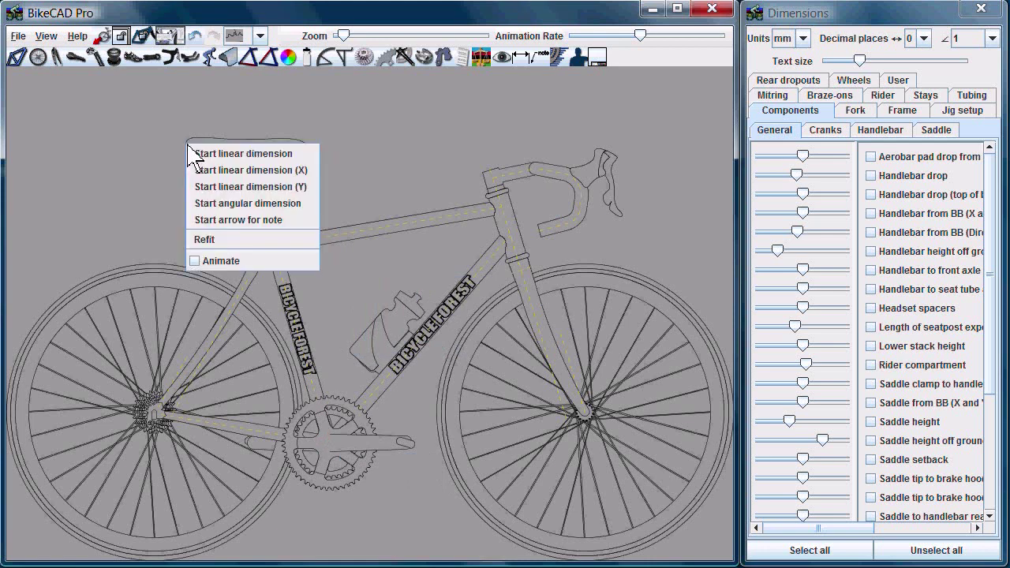
click(223, 187)
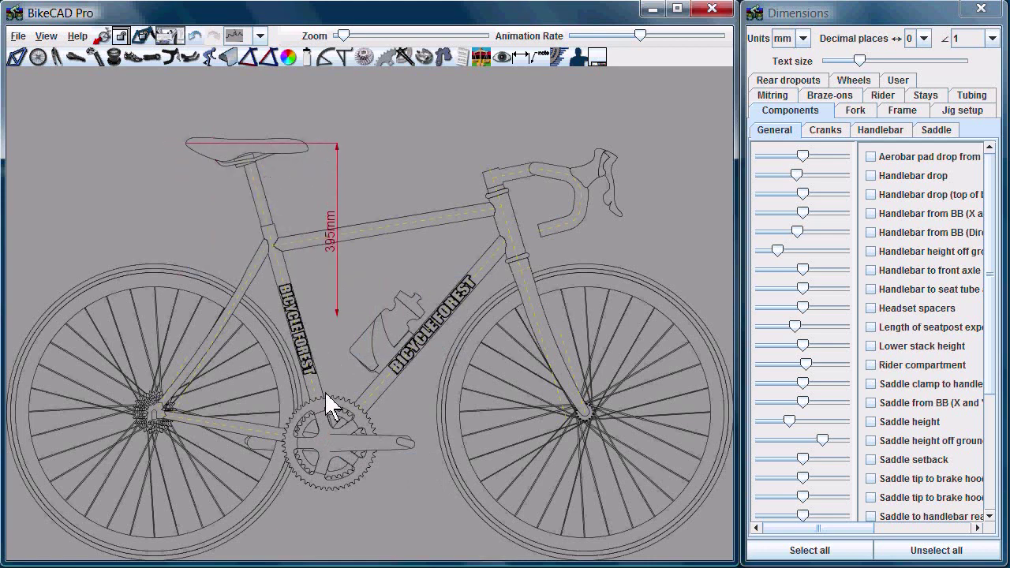
right_click(331, 456)
click(343, 458)
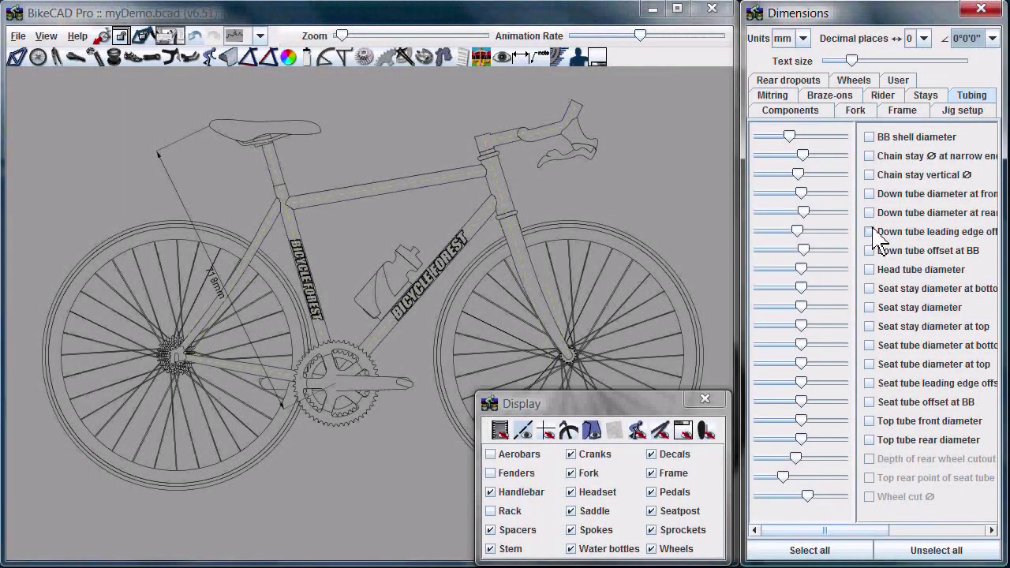
click(395, 562)
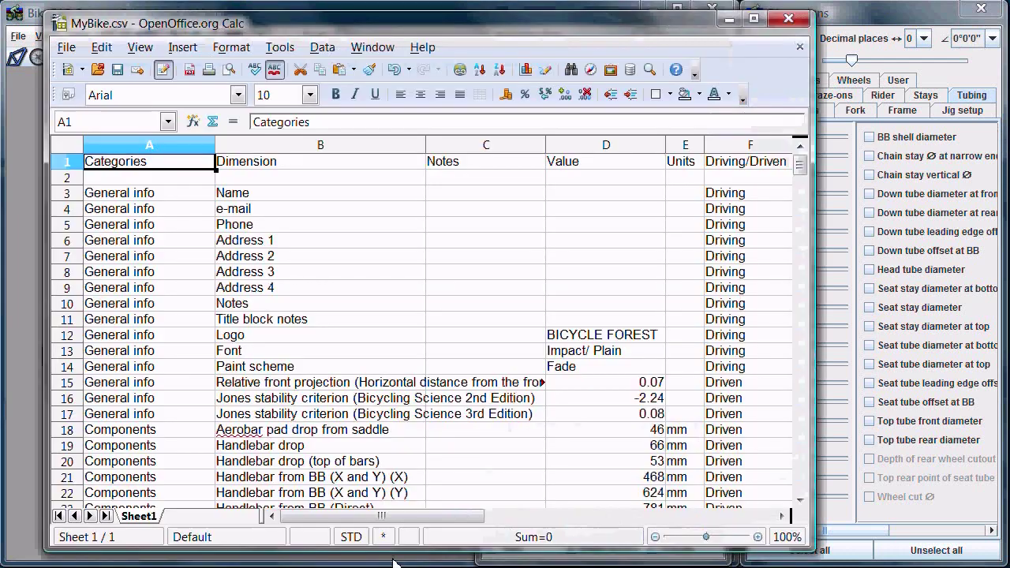
drag(800, 167, 815, 244)
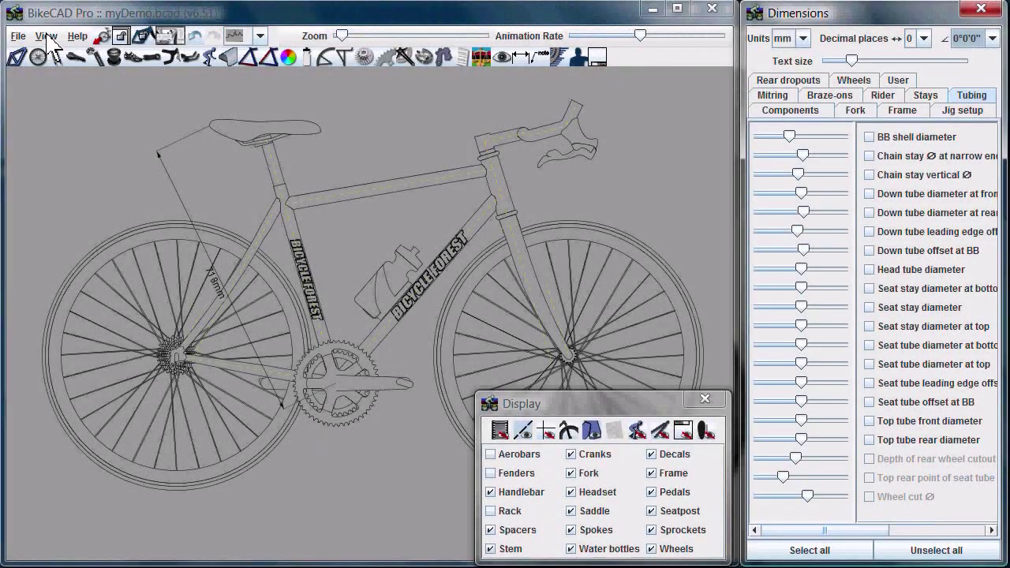
Show the Components fields of the CSV output configuration in the Customize settings.
click(46, 36)
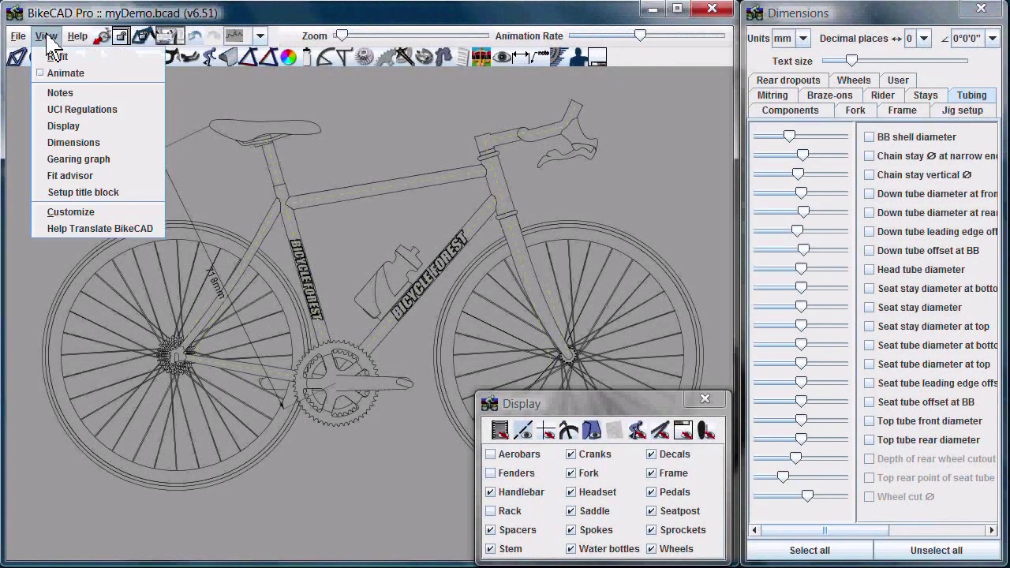
click(85, 218)
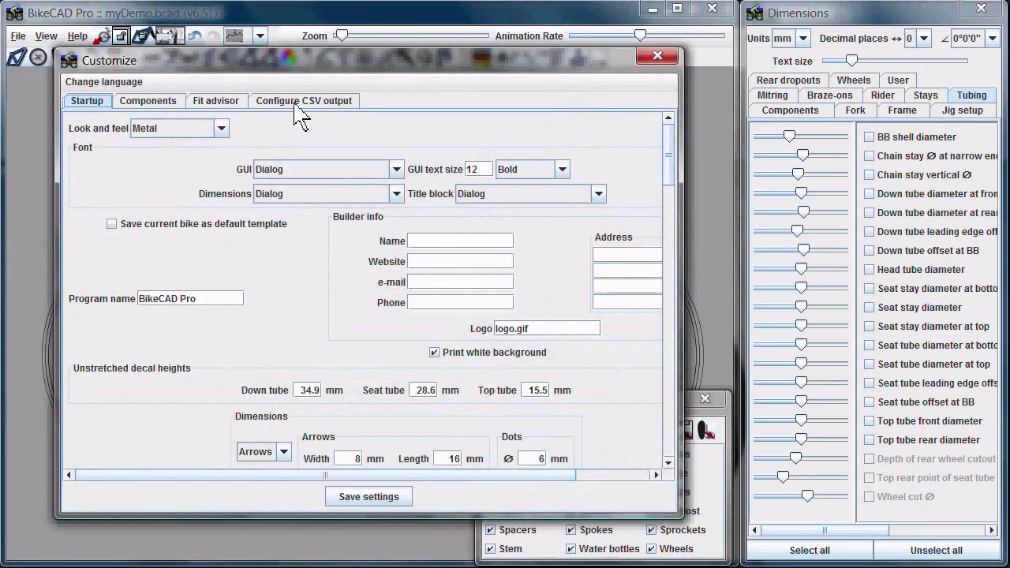
click(305, 103)
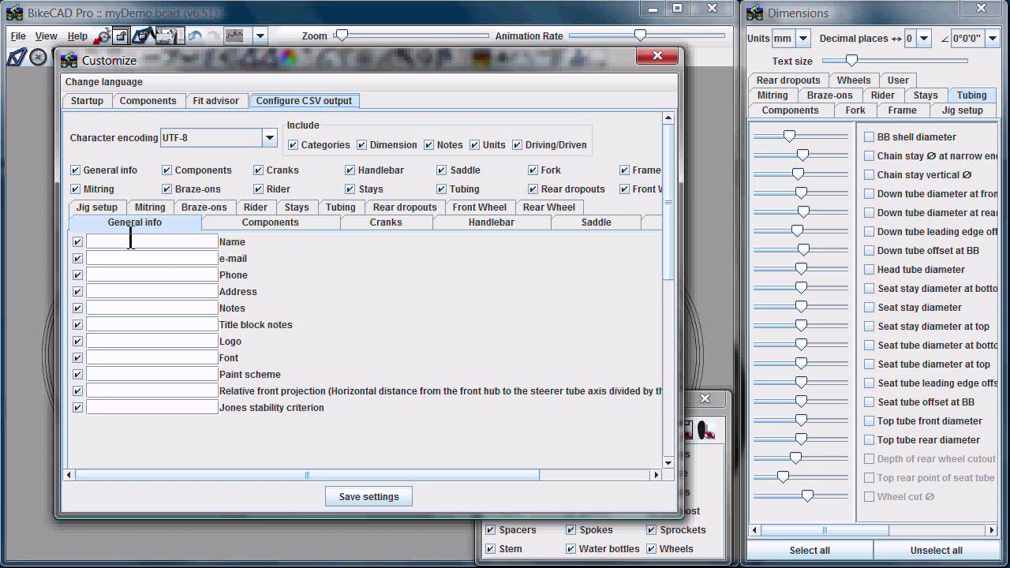
click(251, 225)
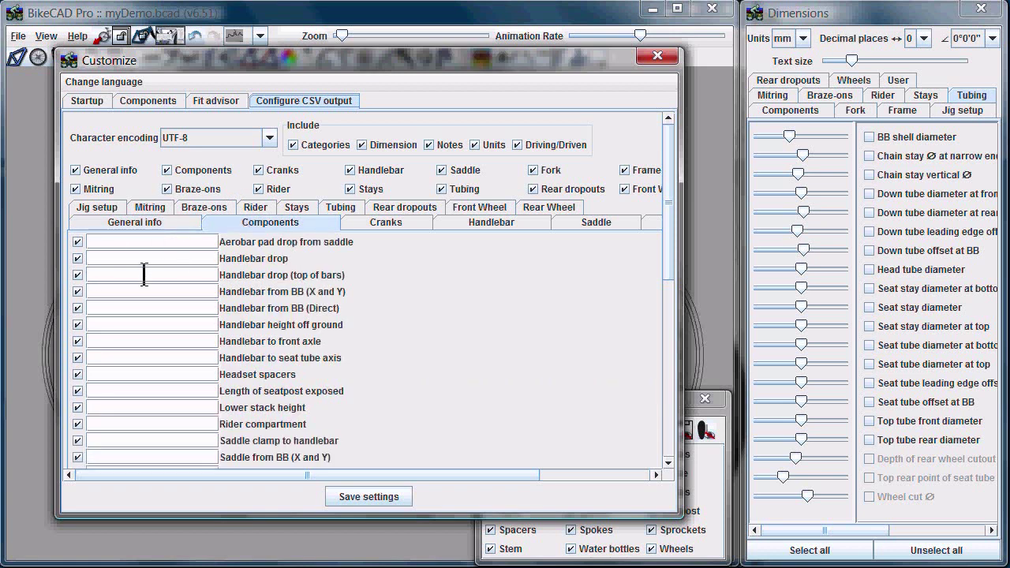
Uncheck Handlebar drop (top of bars), Handlebar from BB (X and Y, Direct), height off ground, to front axle.
click(77, 274)
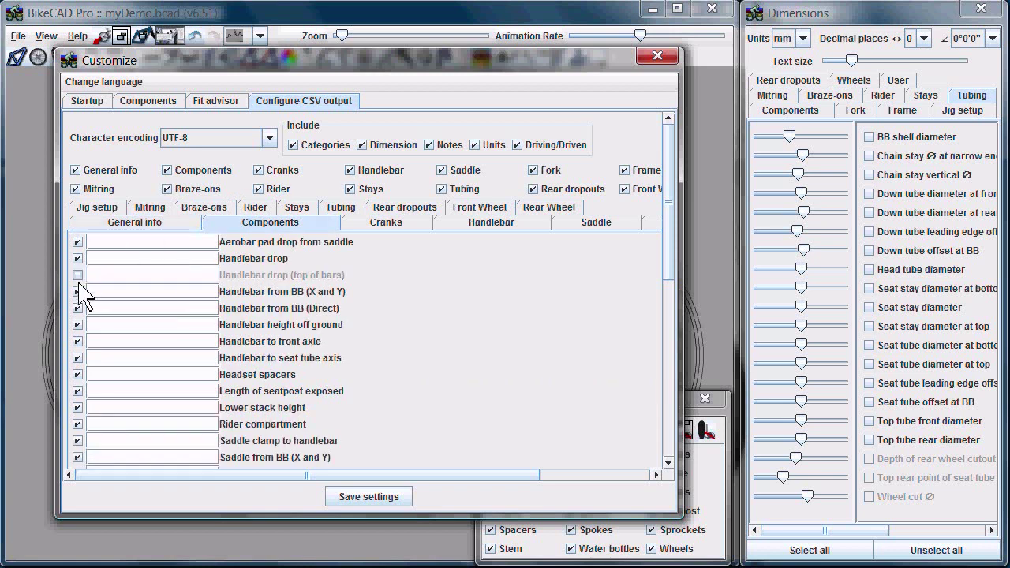
click(77, 292)
click(78, 308)
click(77, 325)
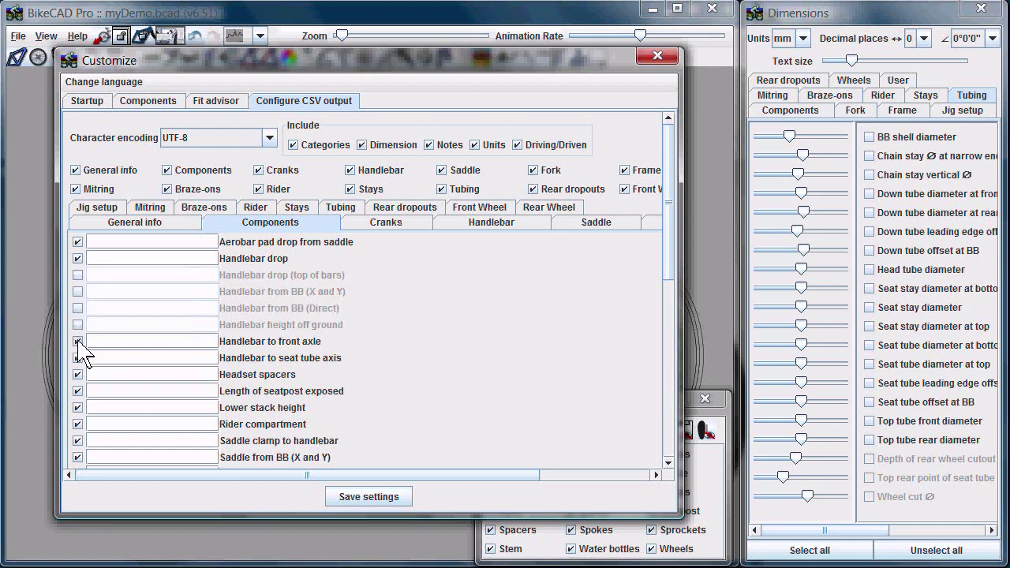
click(77, 341)
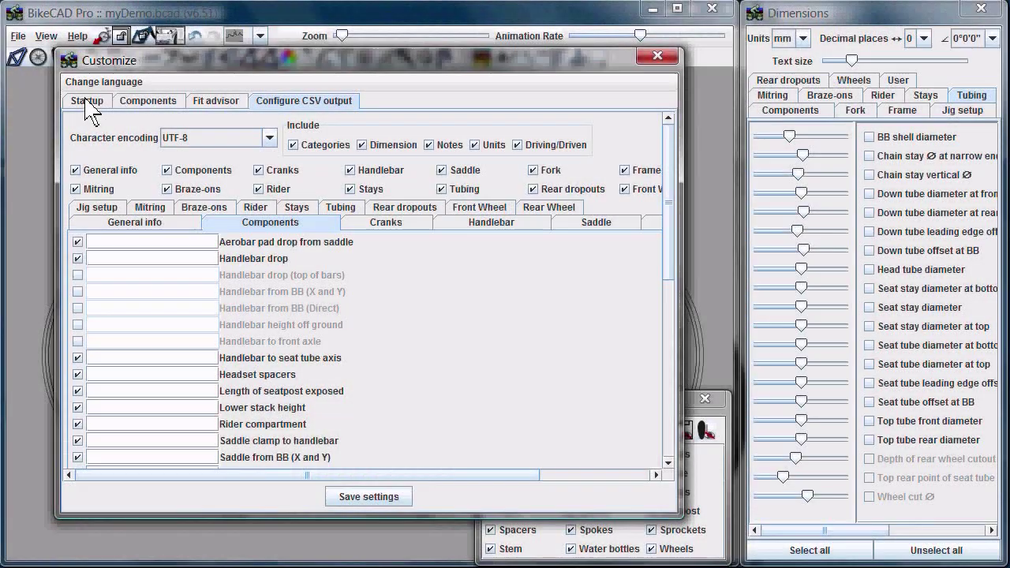
Set the look and feel to Nimbus and the GUI text to size 10 Plain.
click(86, 101)
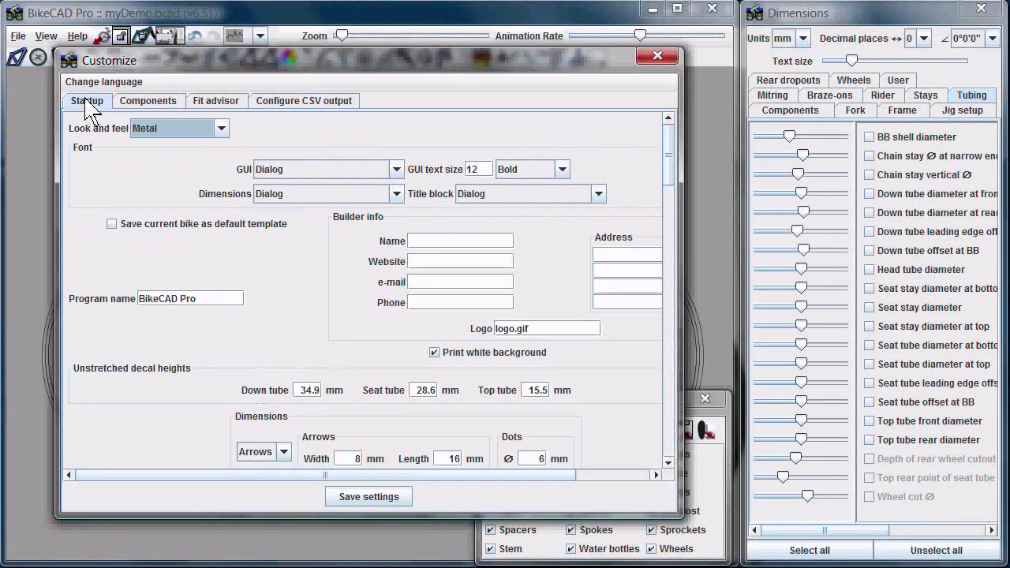
click(222, 129)
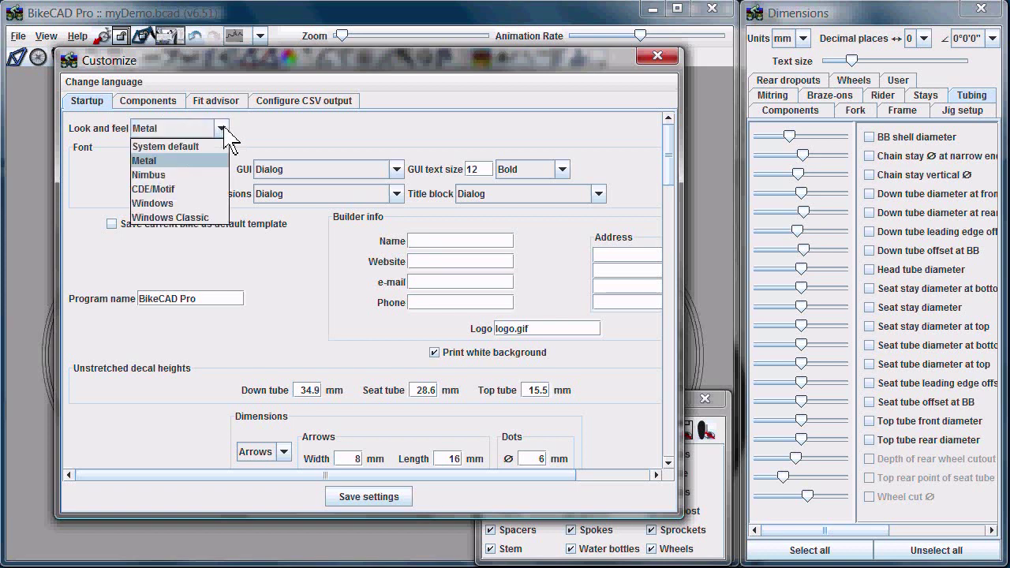
click(150, 174)
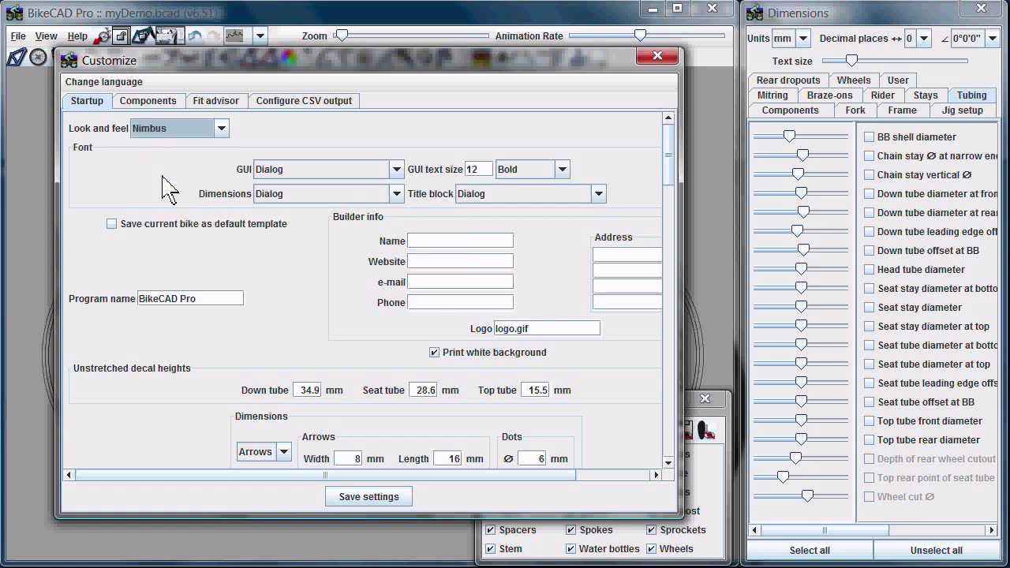
click(478, 169)
key(BackSpace)
text(0)
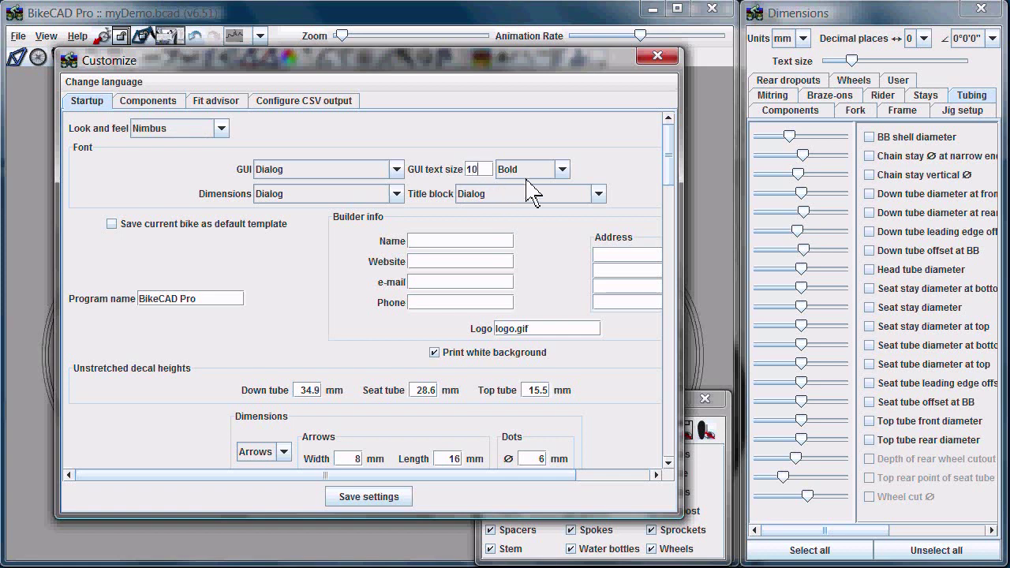
click(562, 169)
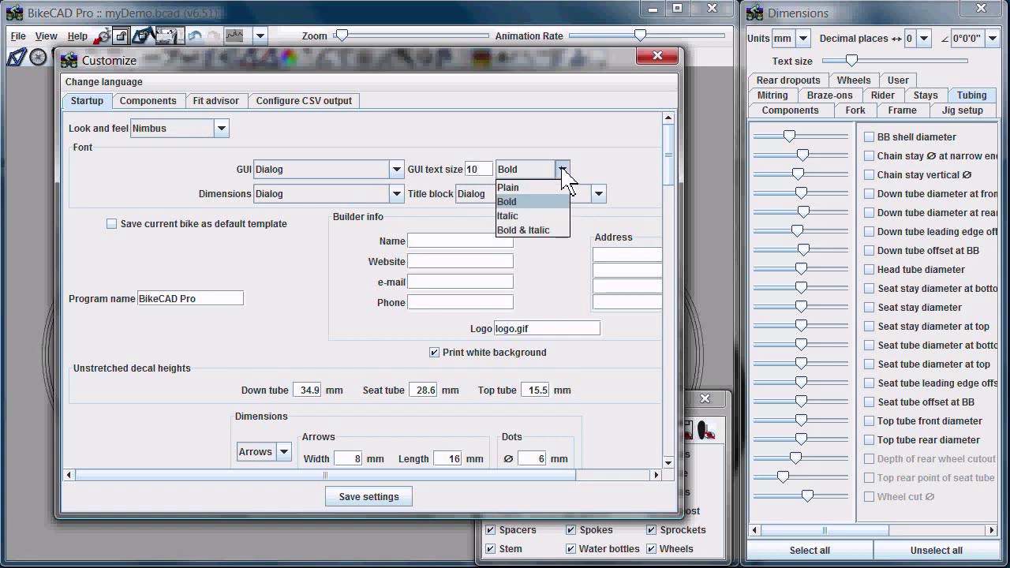
click(534, 191)
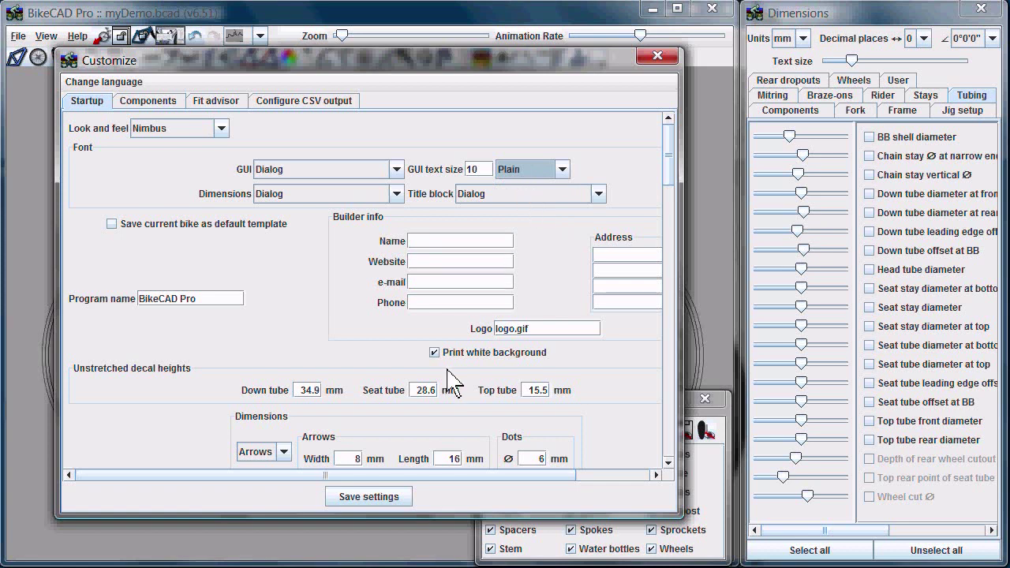
Save the customized settings, acknowledge the restart notice, and close Customize.
click(357, 498)
click(567, 366)
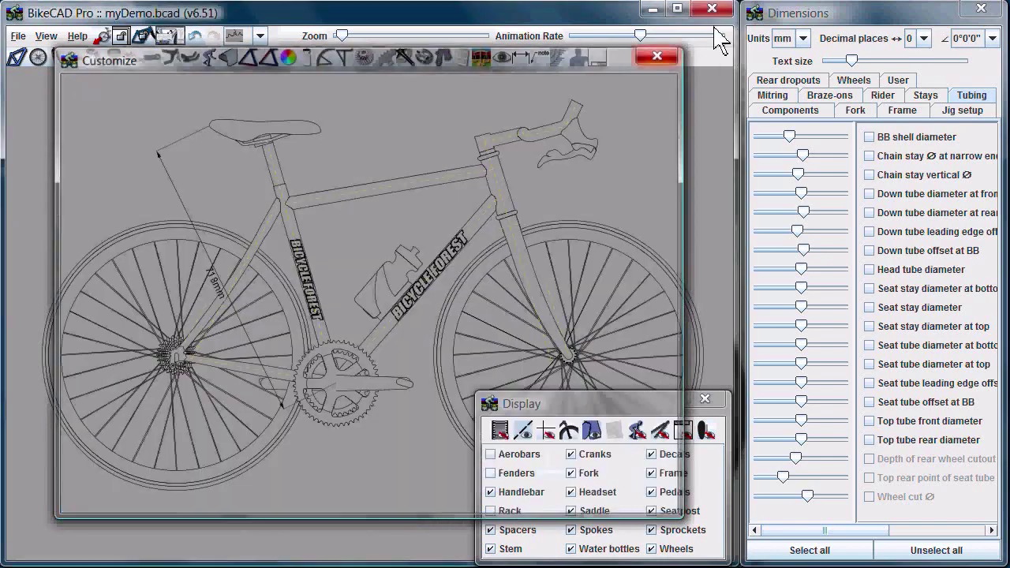
click(712, 7)
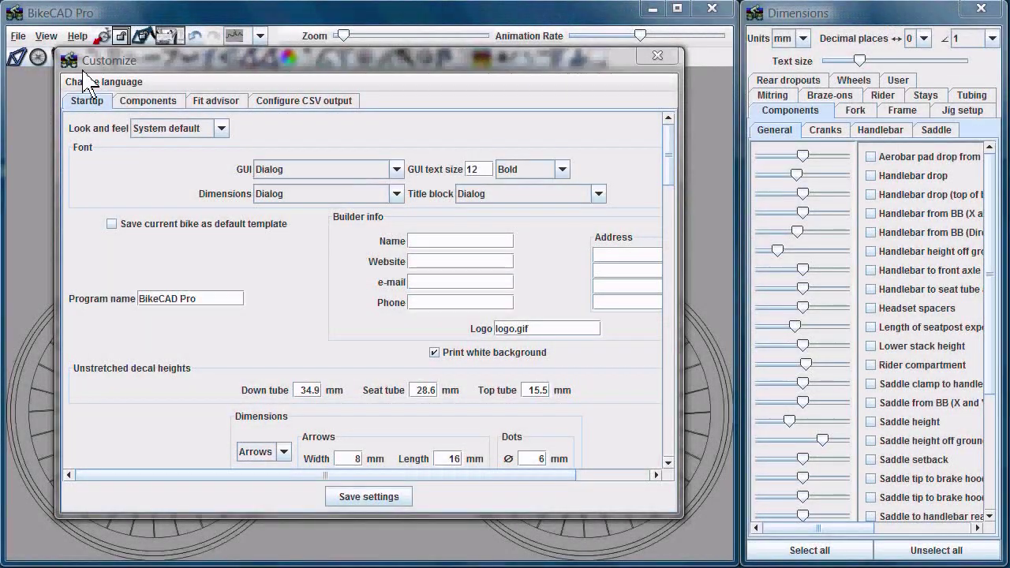
Change the interface language to Japanese and save the settings.
click(88, 82)
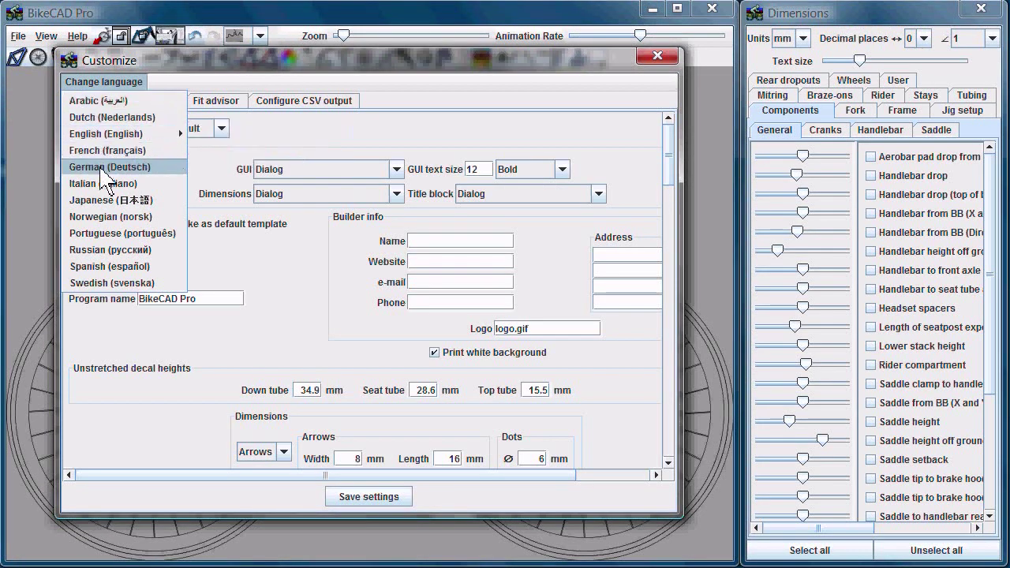
click(106, 207)
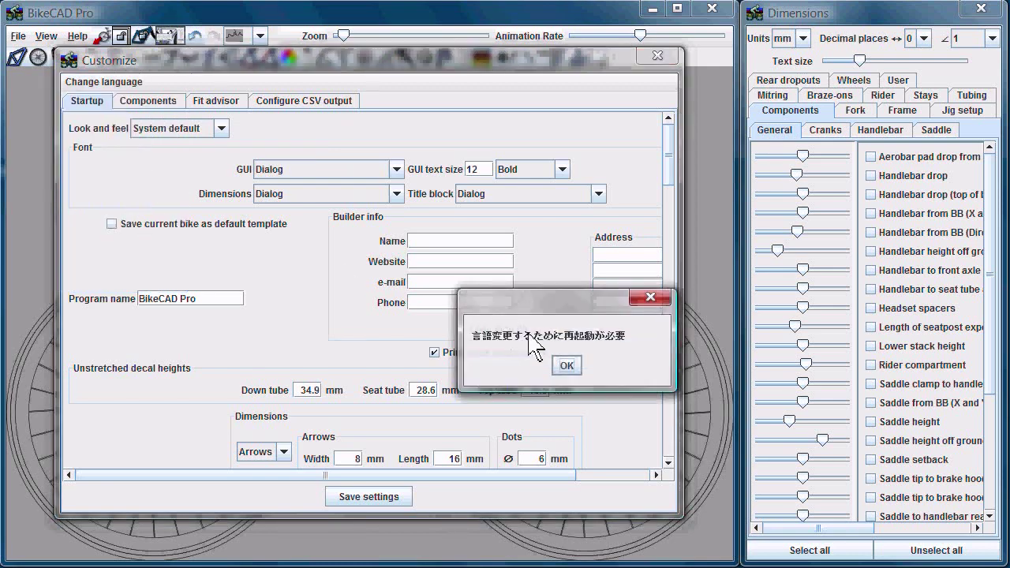
click(569, 371)
click(368, 497)
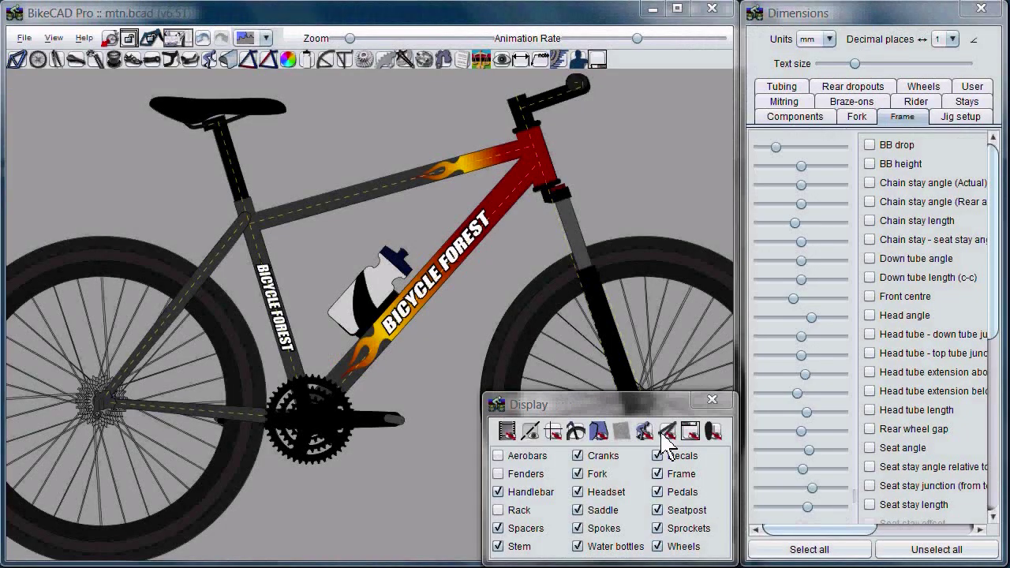
Move the Display window aside, toggle the fork and front wheel off and back on, then close it.
drag(616, 409, 135, 411)
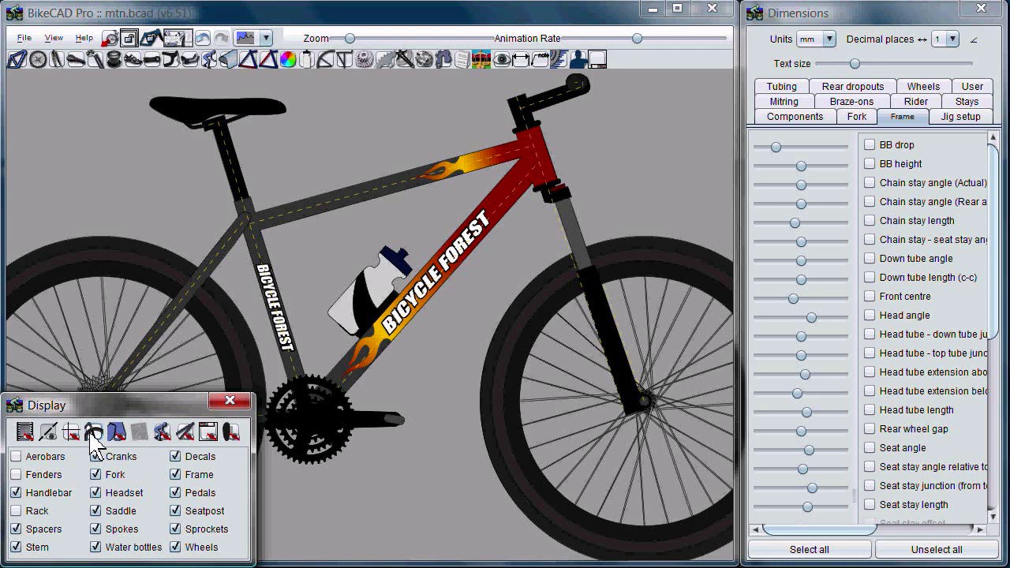
click(91, 432)
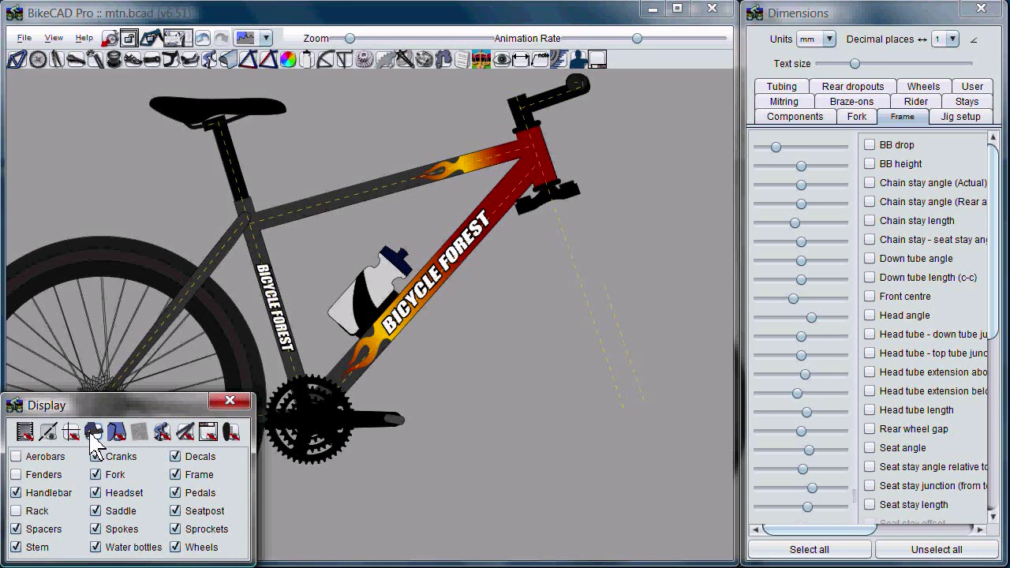
click(92, 432)
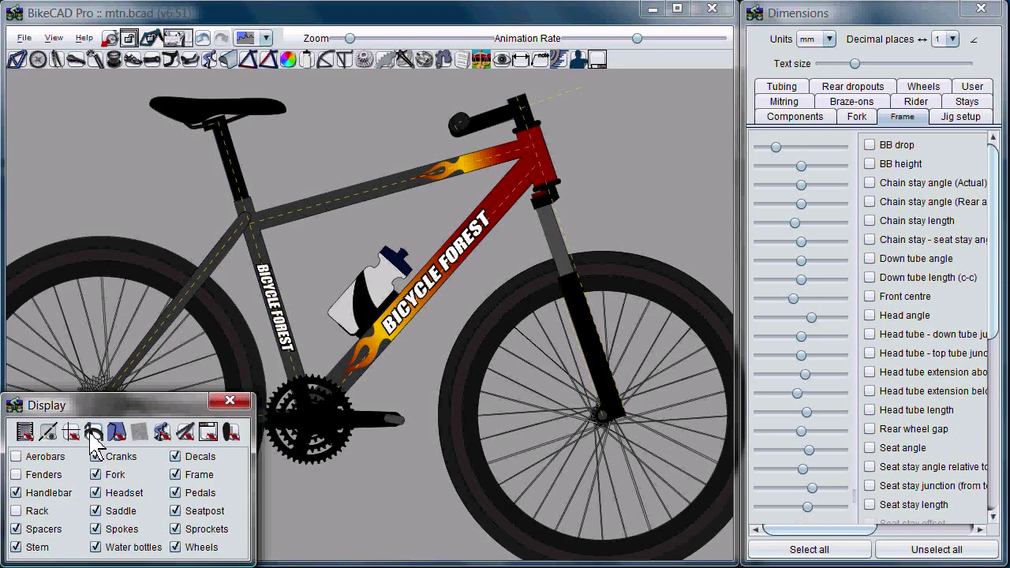
click(92, 431)
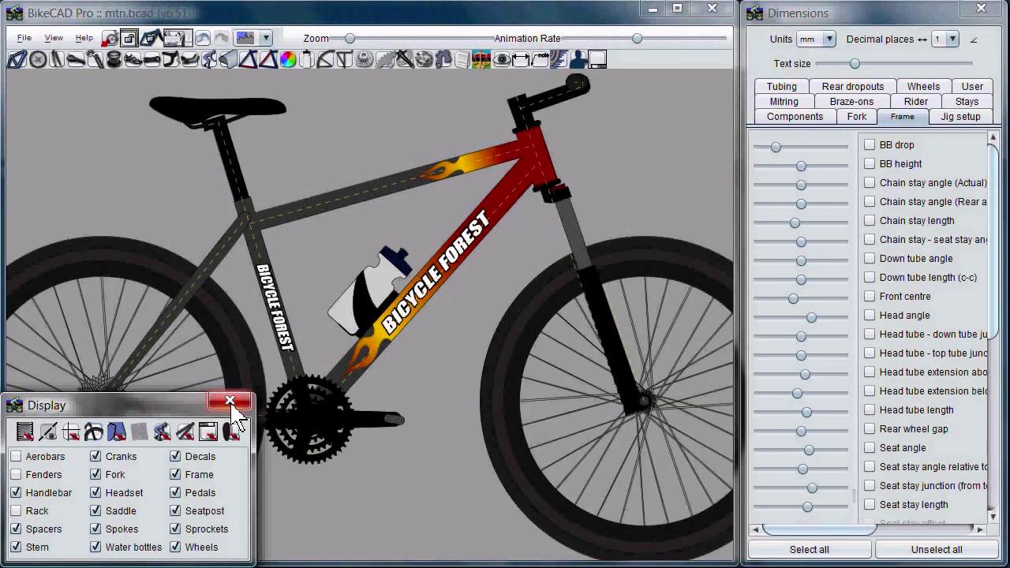
click(228, 403)
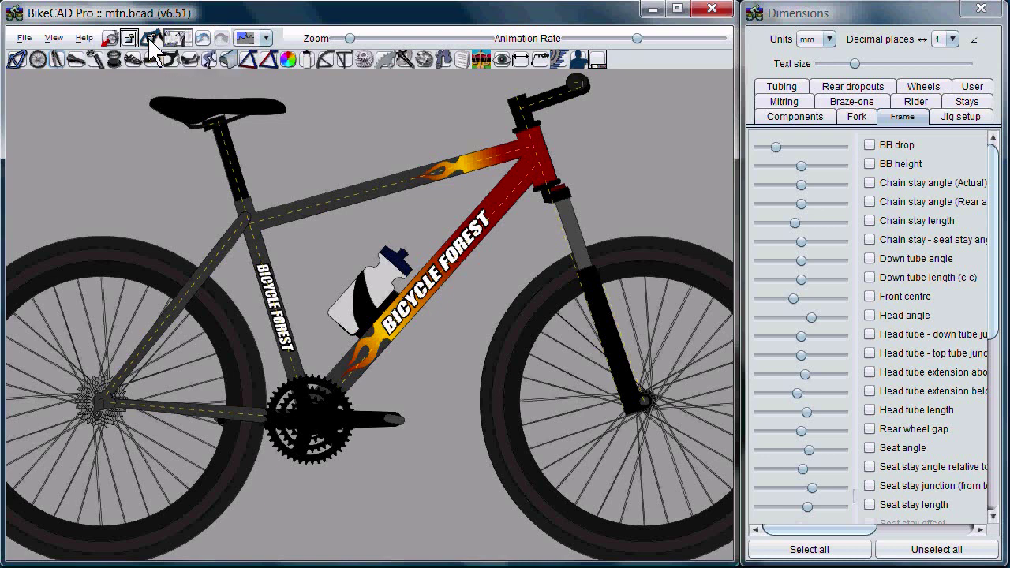
Turn on the frame lock and check the greyed-out primary dimensions.
click(150, 43)
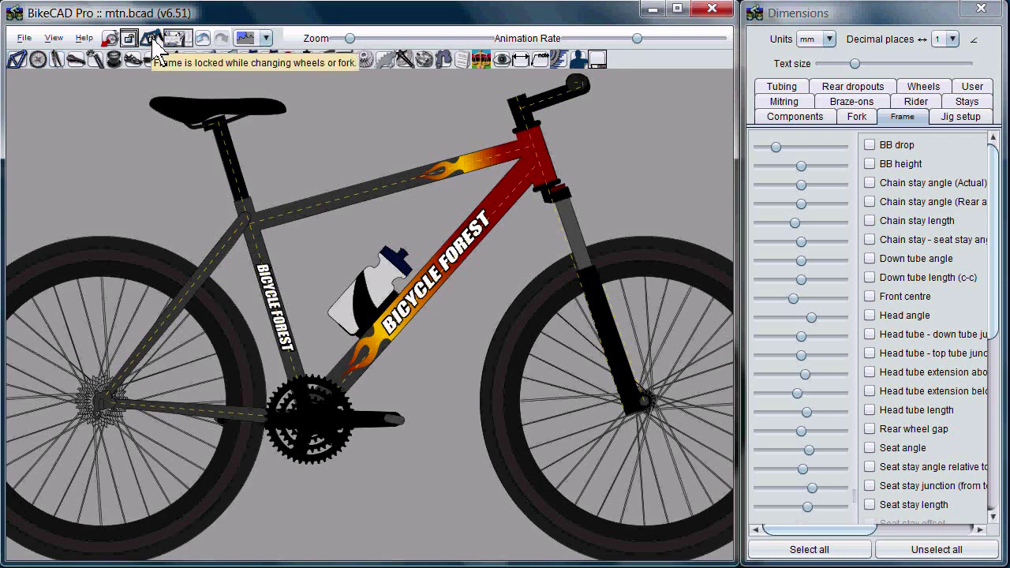
click(17, 60)
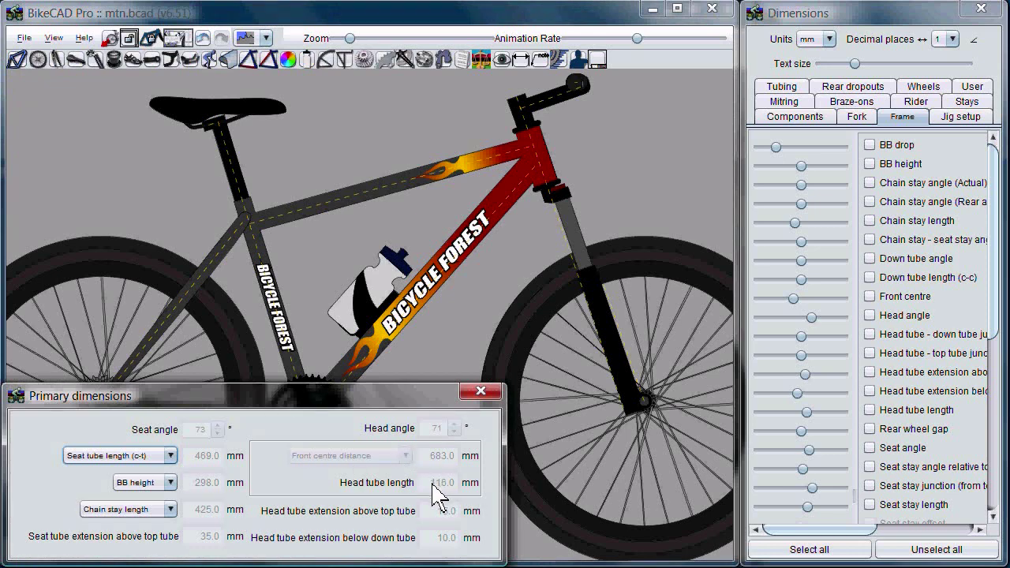
click(480, 391)
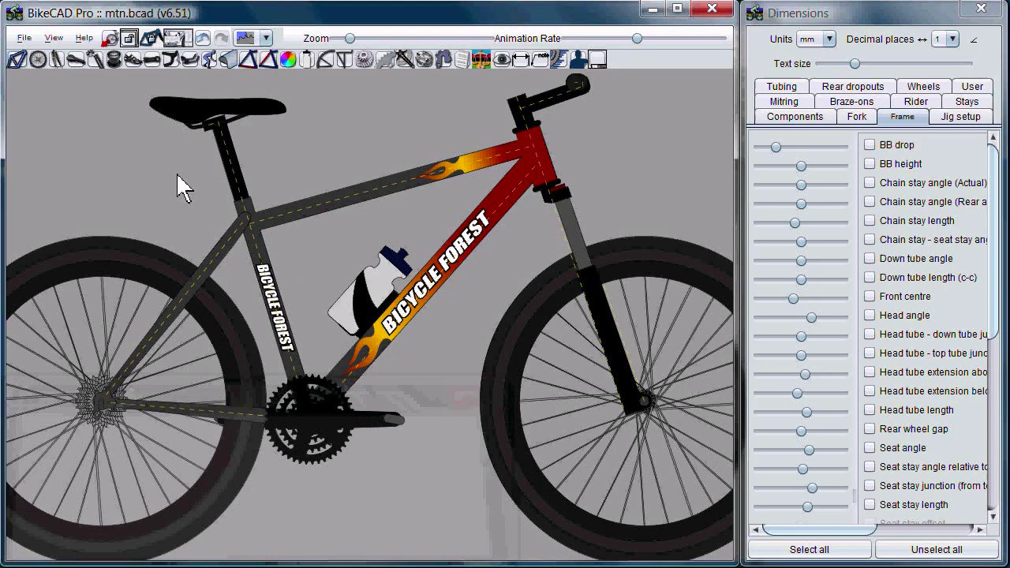
Lengthen the fork's L value in the Fork dialog and close it to view the result.
click(57, 60)
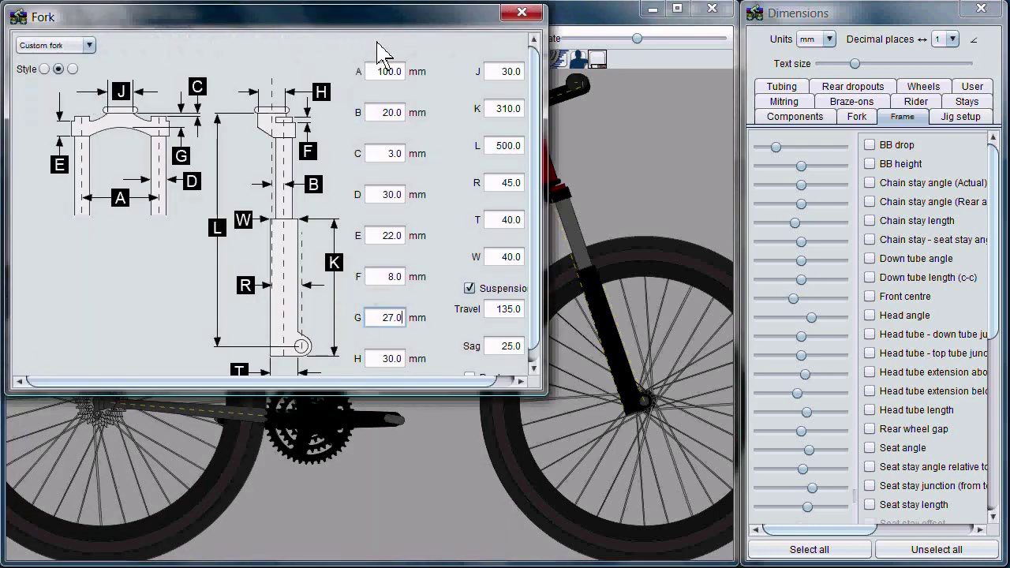
click(487, 146)
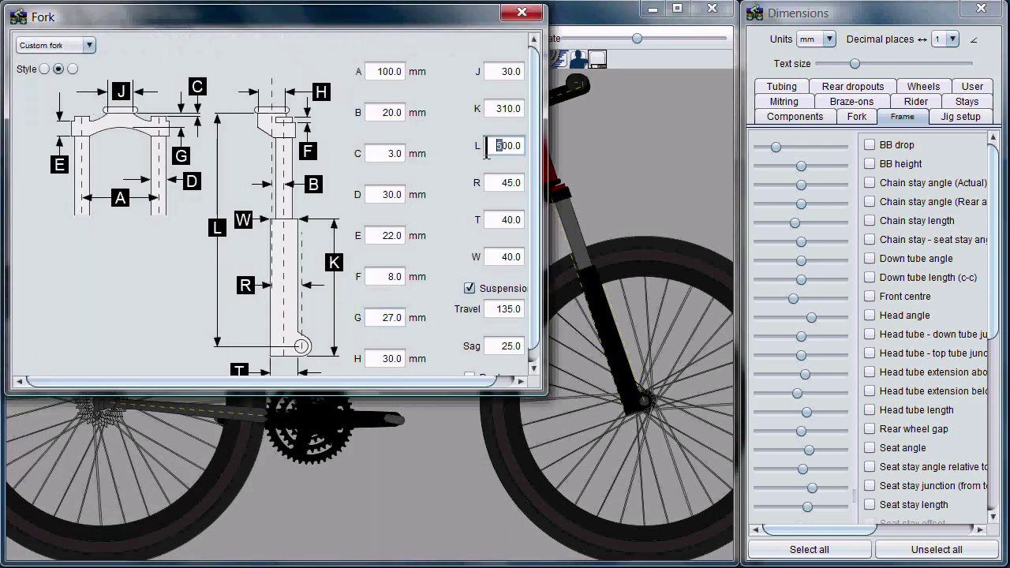
text(11)
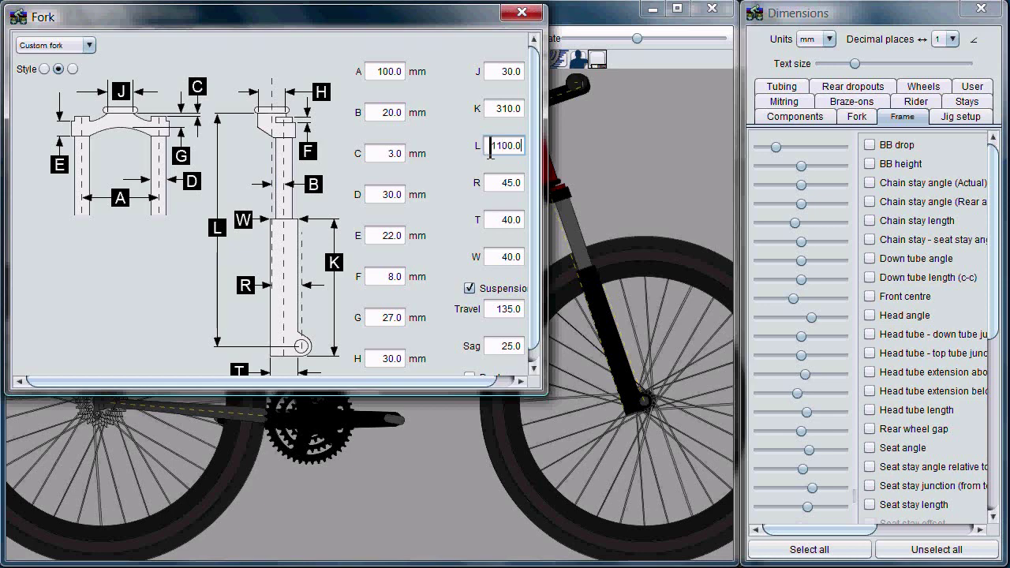
click(521, 12)
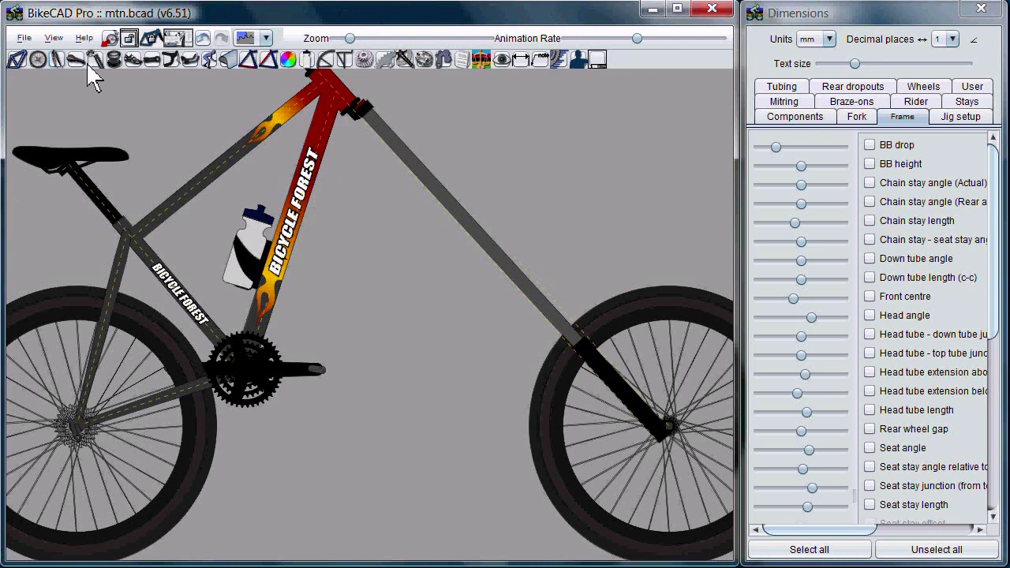
Set the fork length L to 500 mm.
click(58, 59)
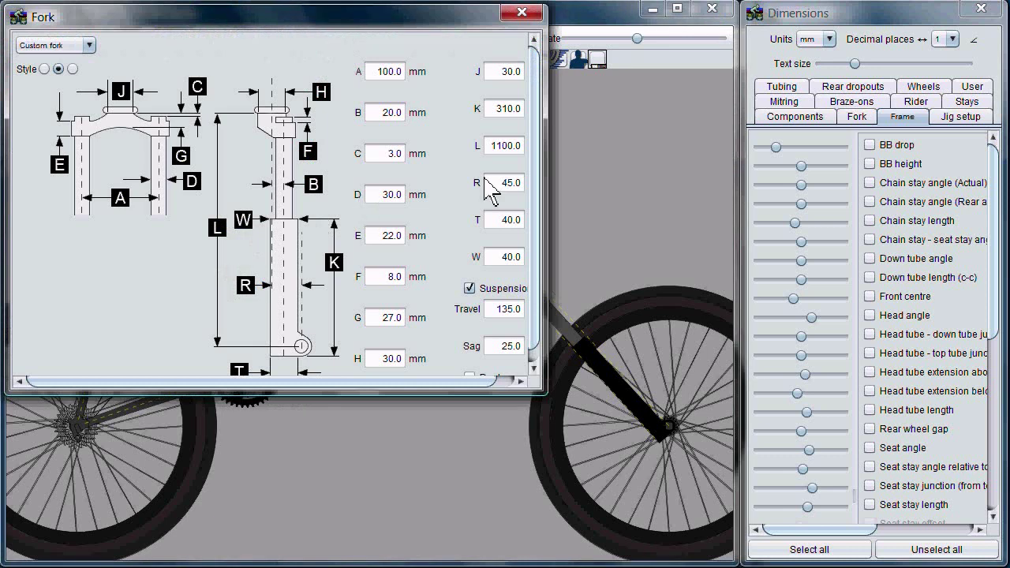
click(499, 145)
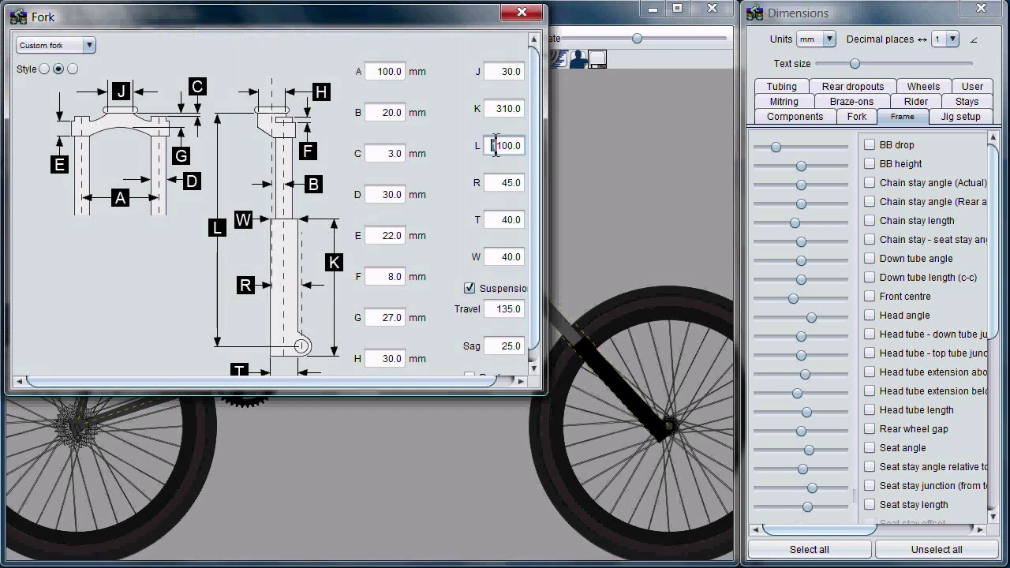
key(BackSpace)
key(Delete)
text(5)
key(Return)
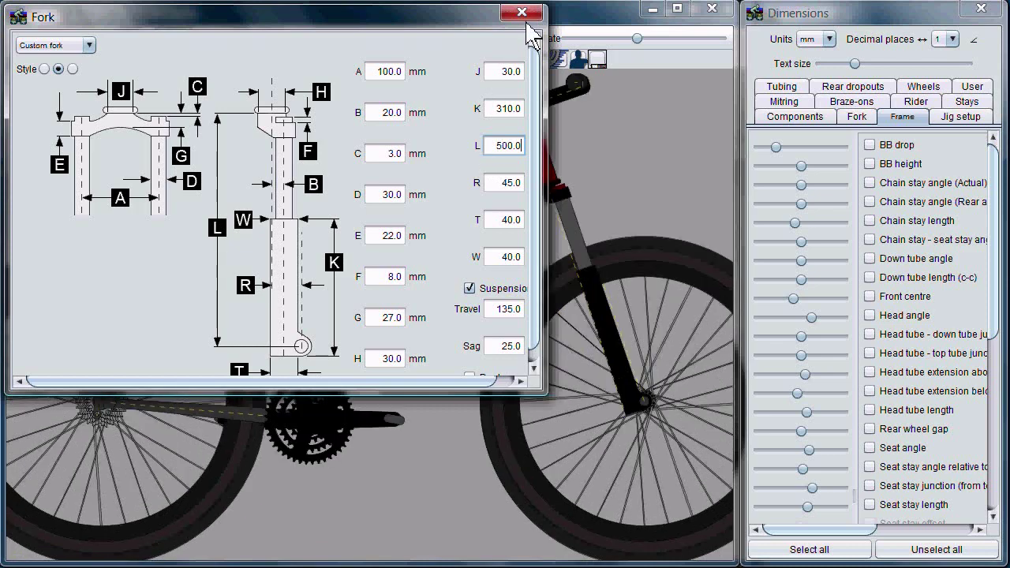
click(522, 13)
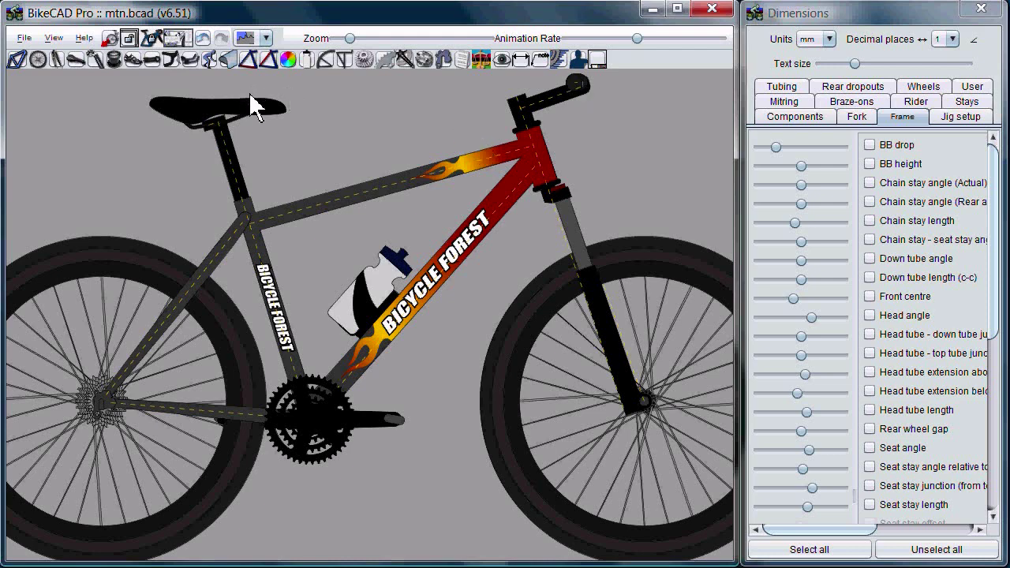
Change the fork length L from 500 to 1500 mm.
click(67, 58)
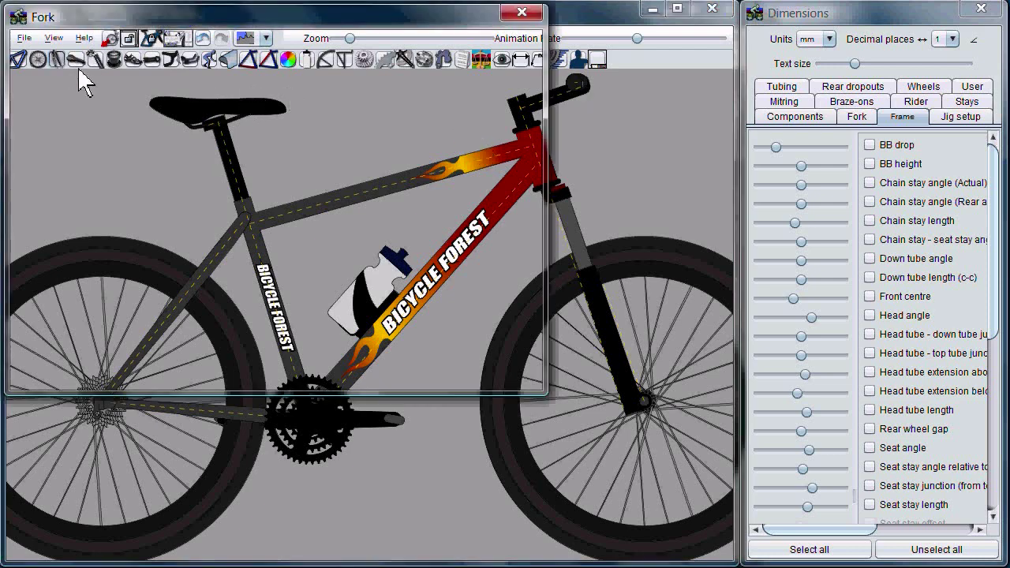
click(492, 146)
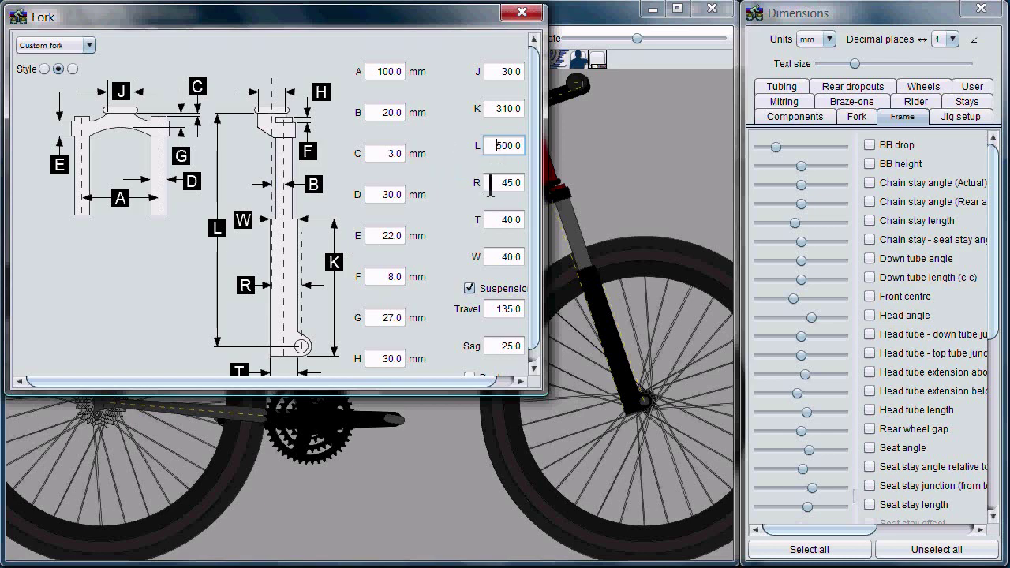
text(1)
key(Return)
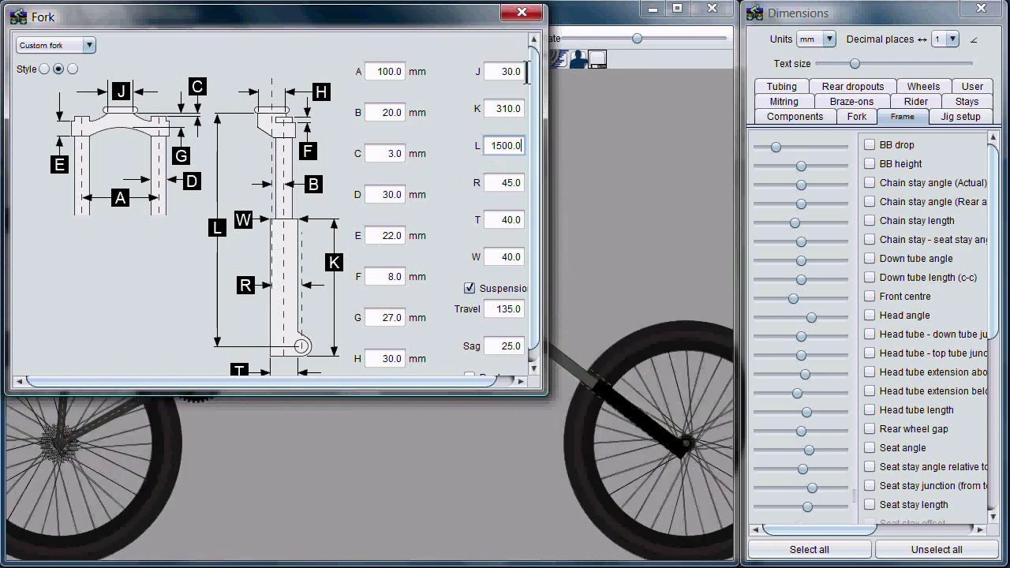
click(522, 11)
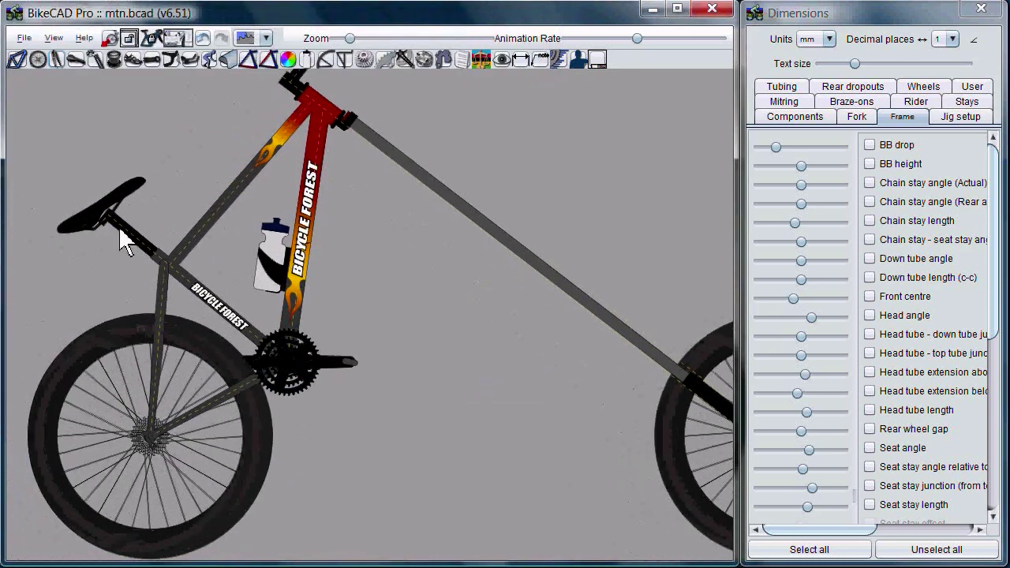